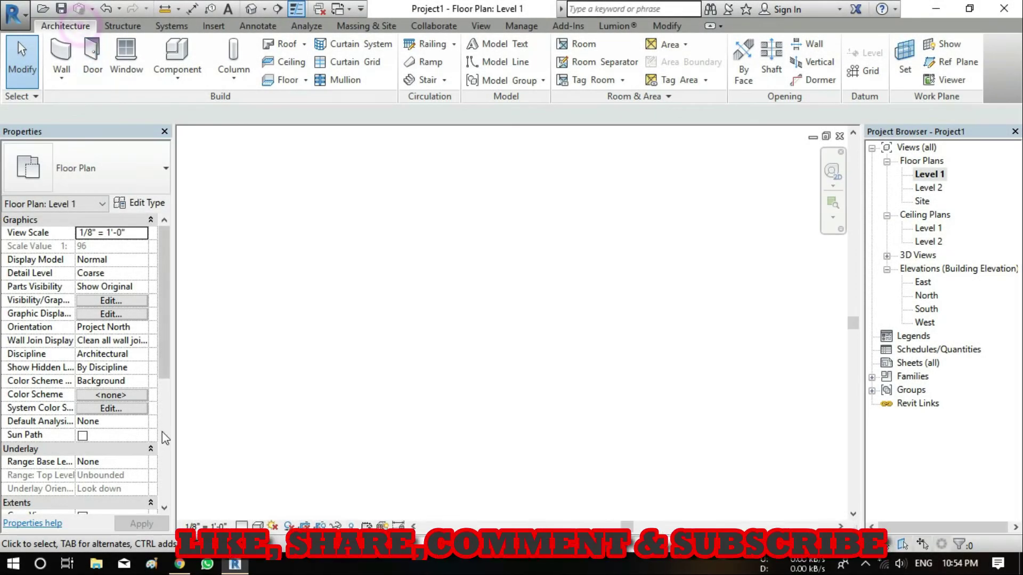
# - Draw a 17' Generic 8" wall on Level 1, with its top constrained to a level
pyautogui.click(62, 81)
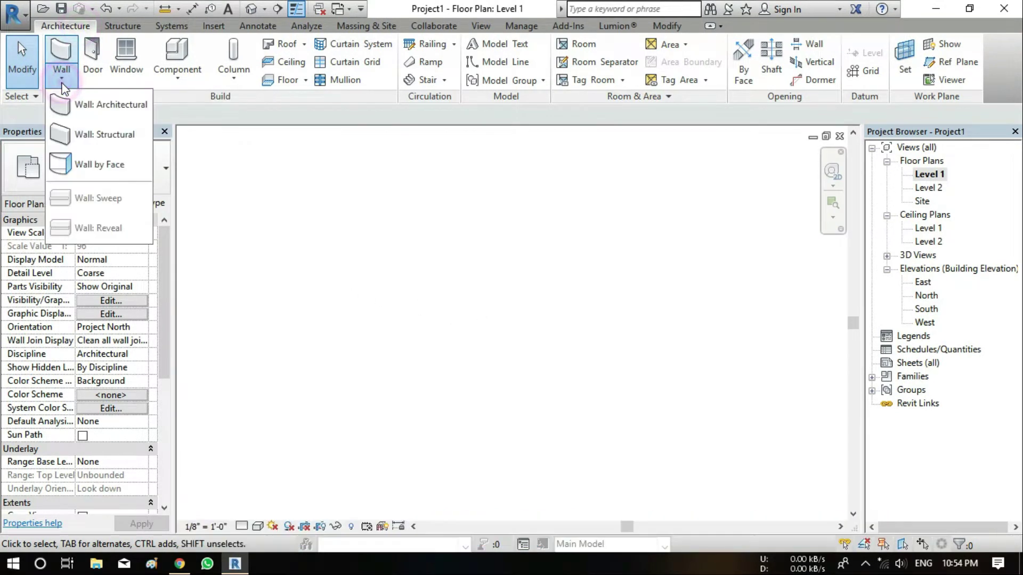
pyautogui.click(113, 110)
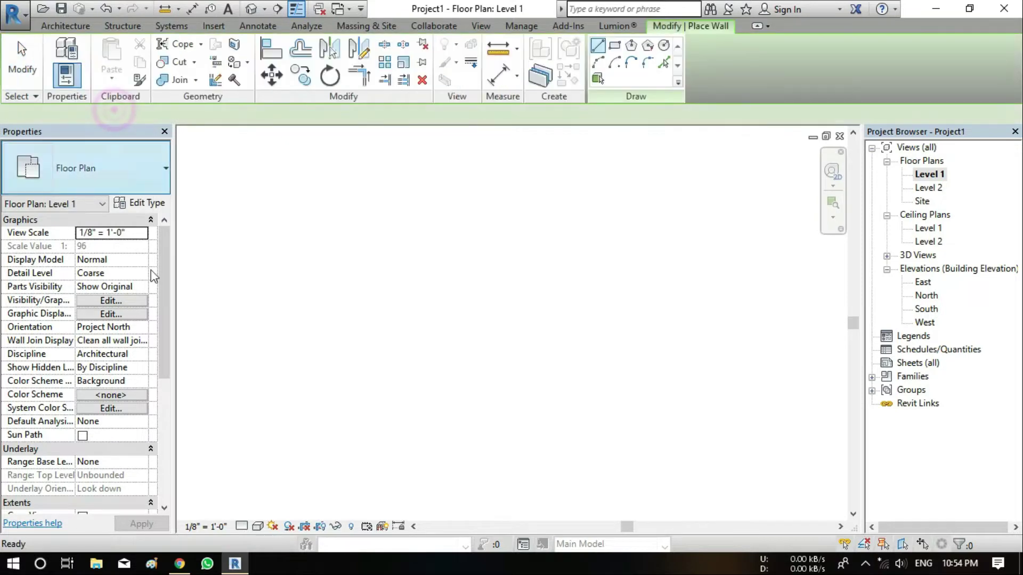
pyautogui.click(143, 300)
pyautogui.click(132, 324)
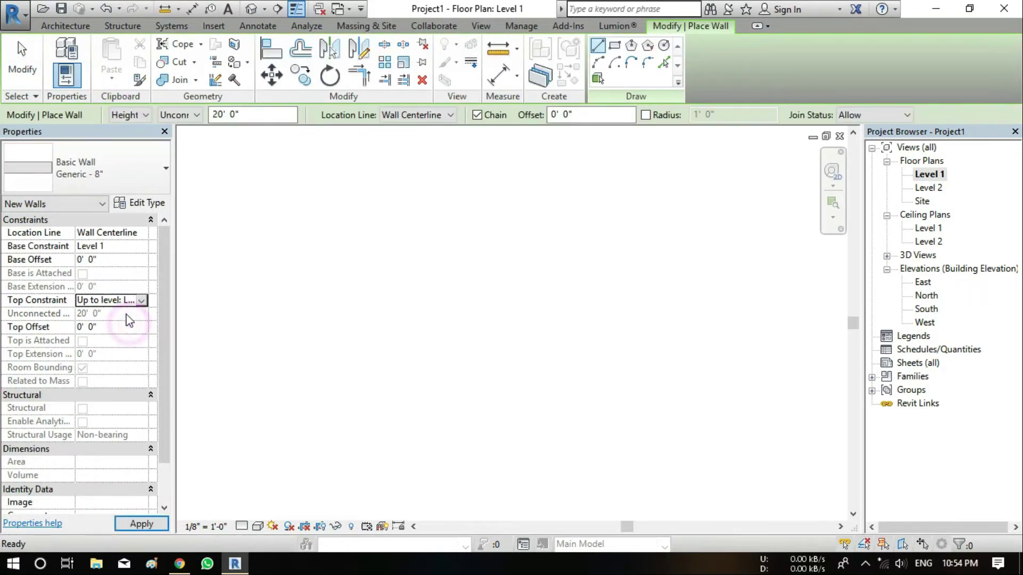
pyautogui.click(637, 331)
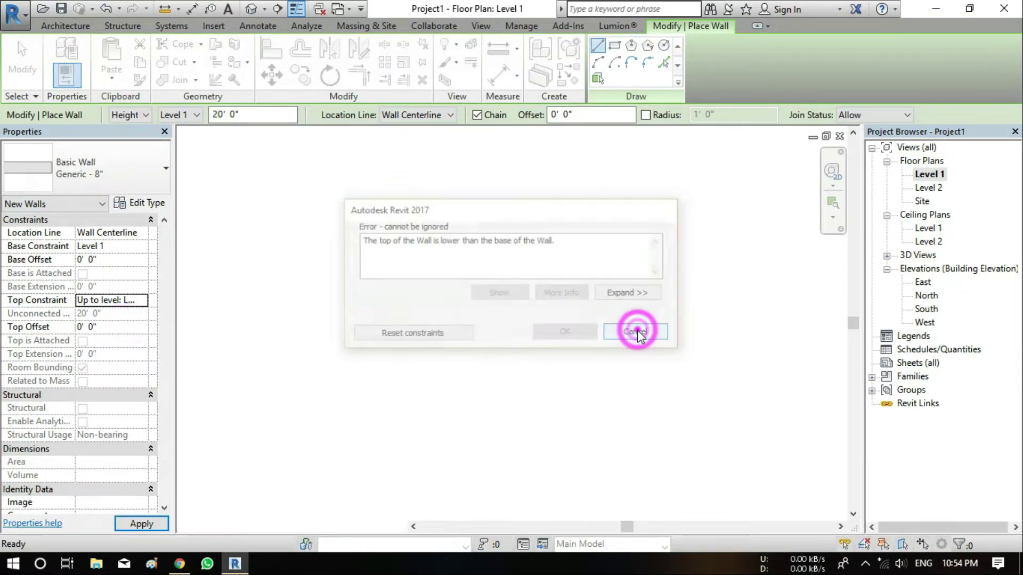
pyautogui.click(407, 323)
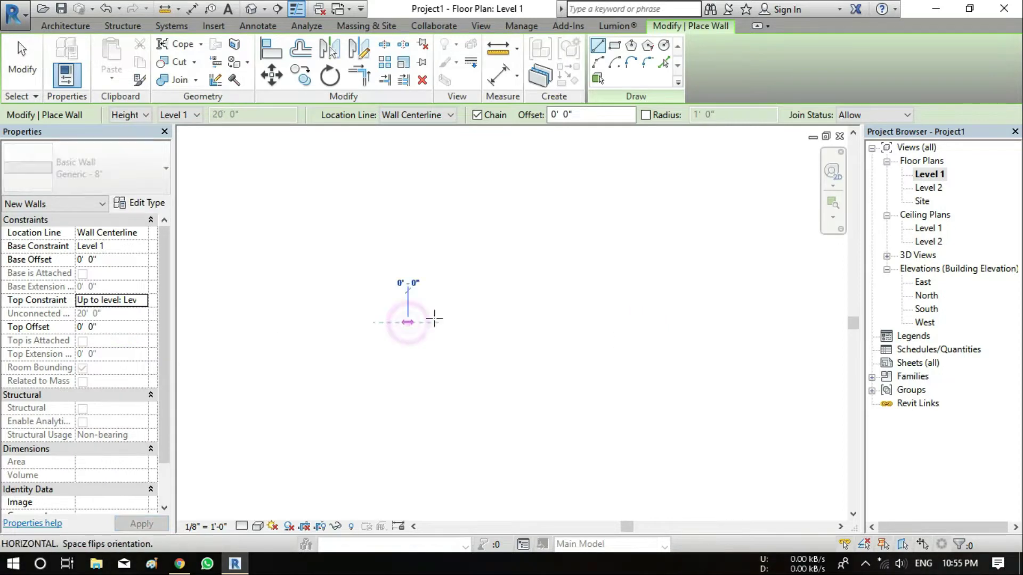
pyautogui.click(601, 322)
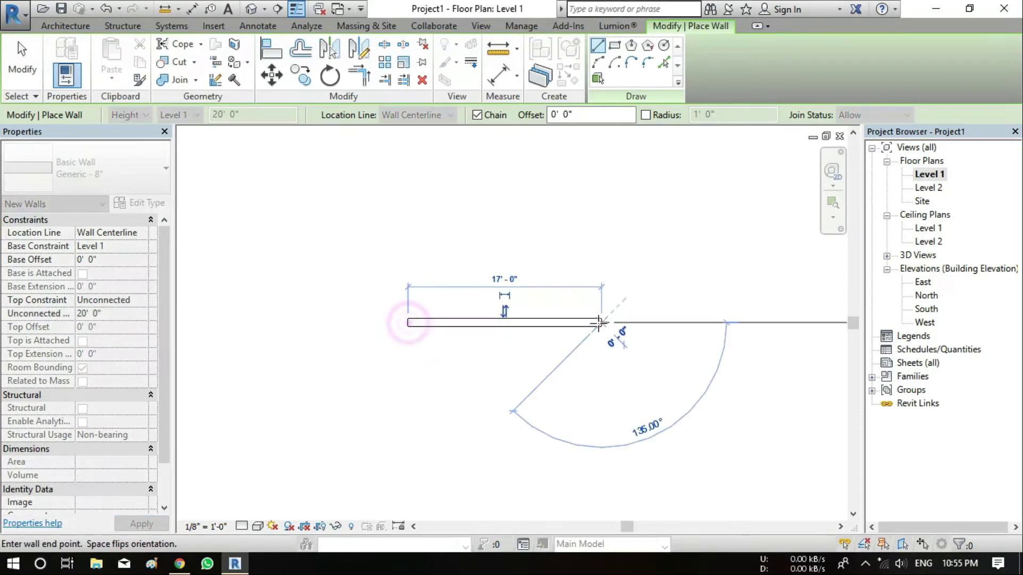
pyautogui.press('Escape')
pyautogui.press('Escape')
# - Check the new wall in the default 3D view, then return to the Level 1 plan
pyautogui.click(251, 11)
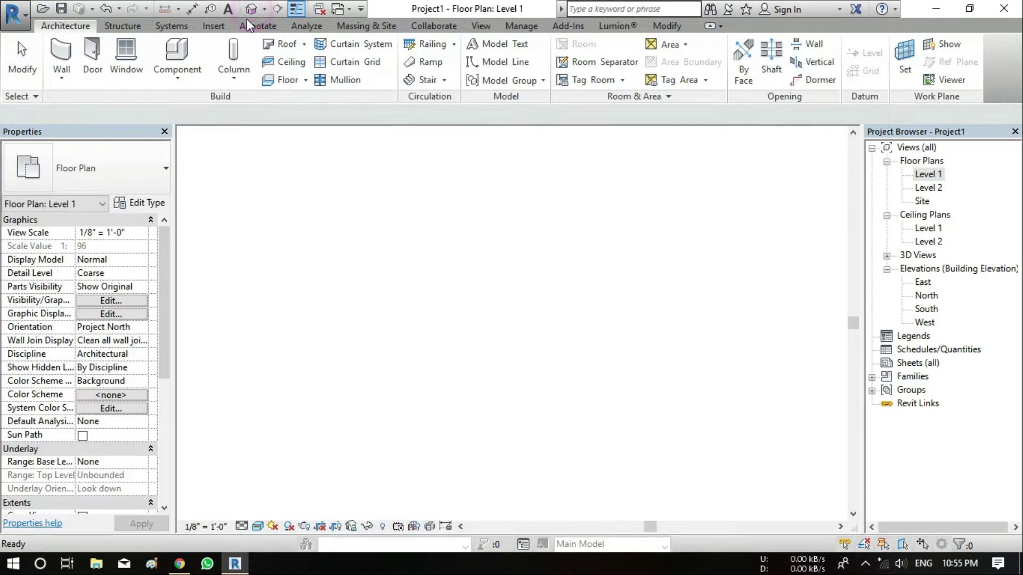
pyautogui.moveTo(363, 242)
pyautogui.keyDown('shift'); pyautogui.mouseDown(button='middle')
pyautogui.moveTo(413, 382)
pyautogui.moveTo(455, 399)
pyautogui.moveTo(520, 278)
pyautogui.moveTo(516, 203)
pyautogui.moveTo(513, 239)
pyautogui.mouseUp(button='middle'); pyautogui.keyUp('shift')
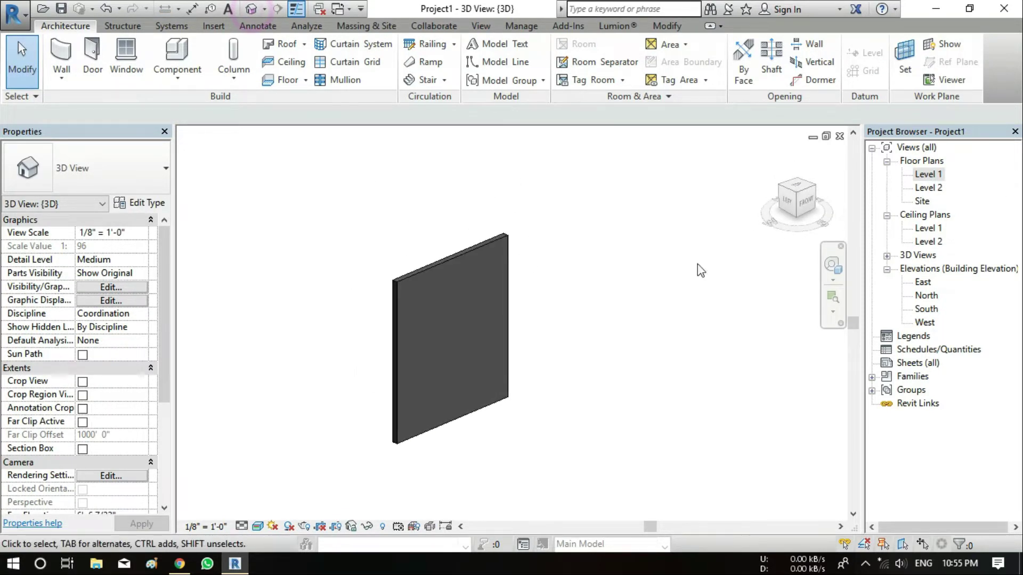
pyautogui.scroll(-2, 547, 393)
pyautogui.doubleClick(928, 174)
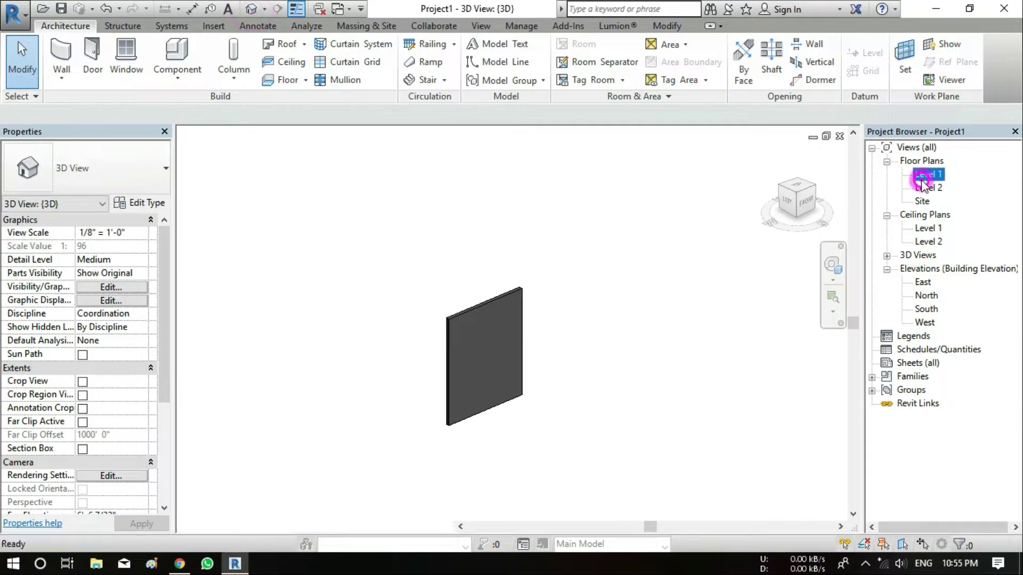
pyautogui.click(305, 81)
# - Create a rectangular floor slab, about 58'6" by 18'9", enclosing the wall
pyautogui.click(311, 105)
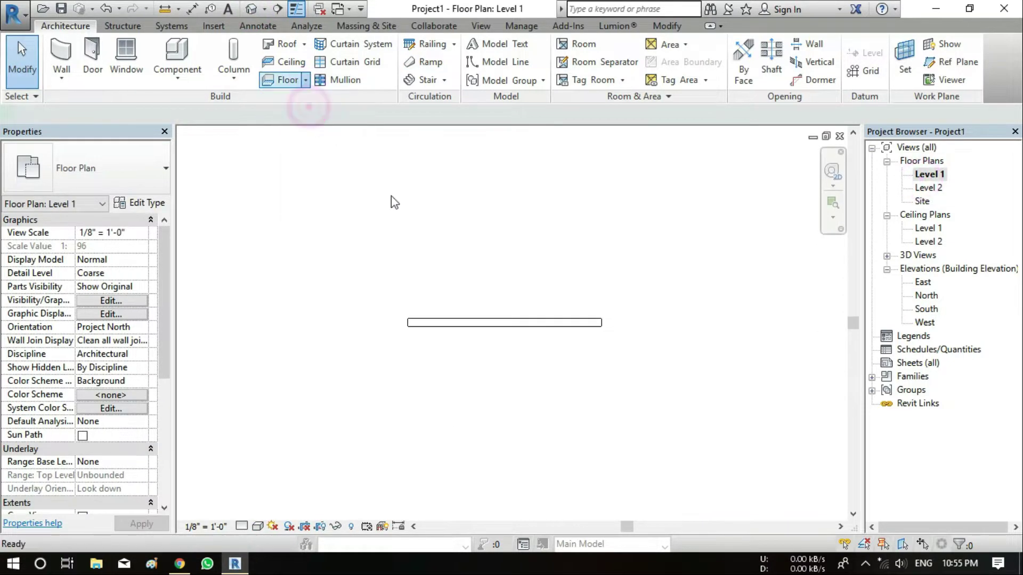
pyautogui.click(728, 45)
pyautogui.scroll(-3, 542, 262)
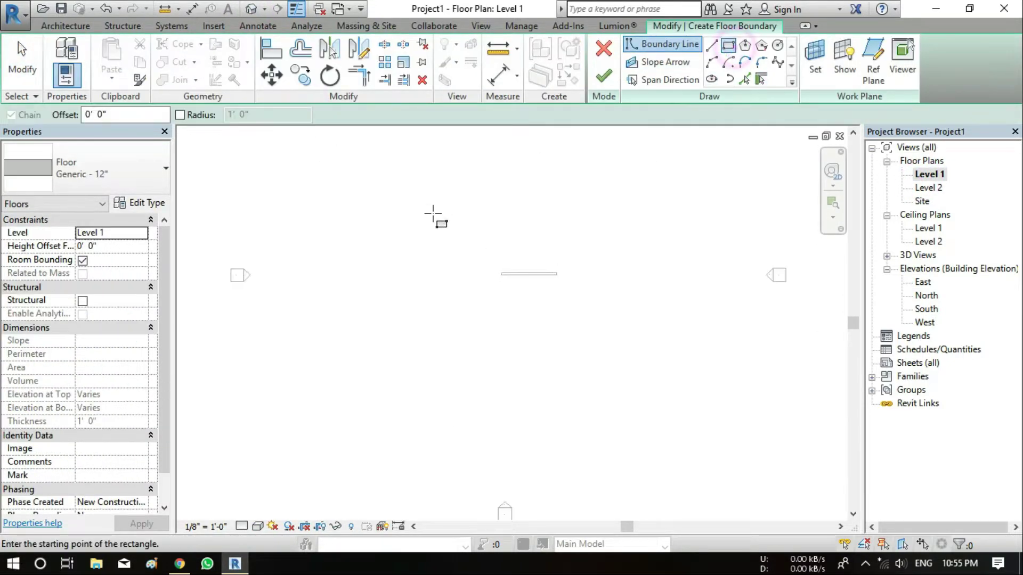
pyautogui.click(430, 213)
pyautogui.click(618, 347)
pyautogui.click(604, 78)
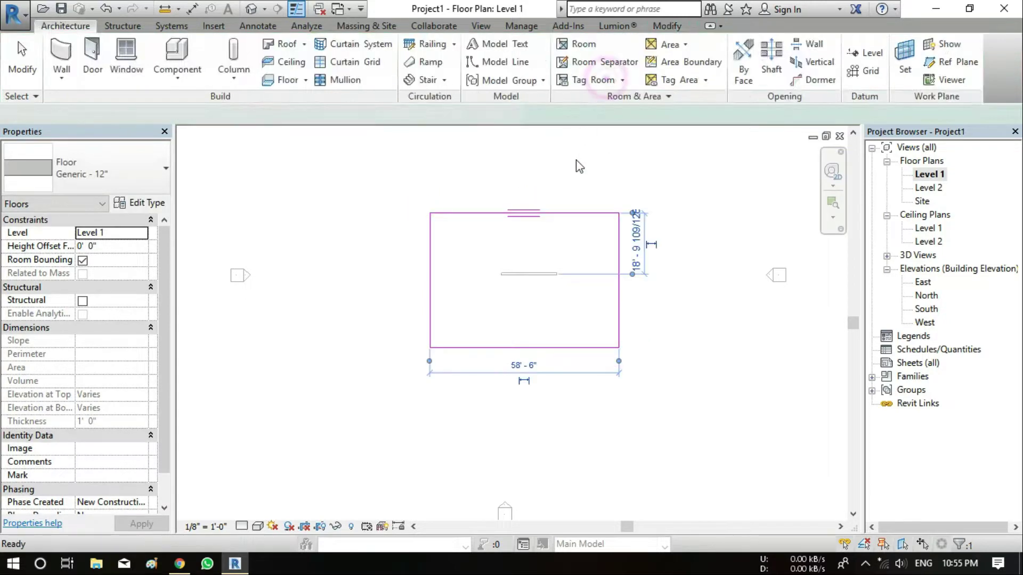
pyautogui.click(560, 155)
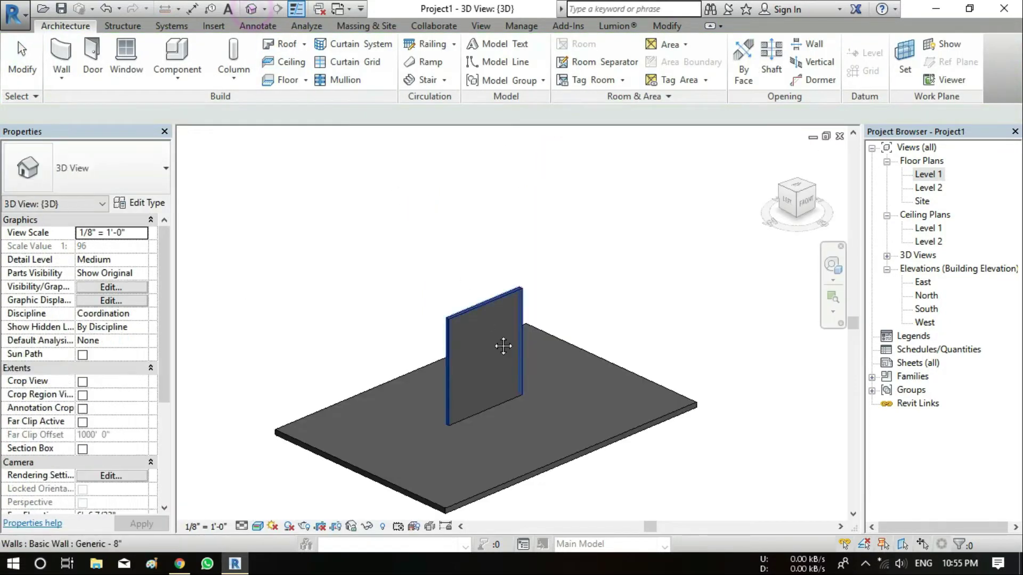
# - Orbit the 3D view to inspect the wall and floor together from several sides
pyautogui.scroll(2, 519, 372)
pyautogui.moveTo(532, 364)
pyautogui.keyDown('shift'); pyautogui.mouseDown(button='middle')
pyautogui.moveTo(615, 370)
pyautogui.moveTo(530, 265)
pyautogui.moveTo(562, 315)
pyautogui.moveTo(582, 325)
pyautogui.moveTo(495, 313)
pyautogui.moveTo(561, 338)
pyautogui.moveTo(563, 350)
pyautogui.moveTo(616, 345)
pyautogui.moveTo(505, 277)
pyautogui.mouseUp(button='middle'); pyautogui.keyUp('shift')
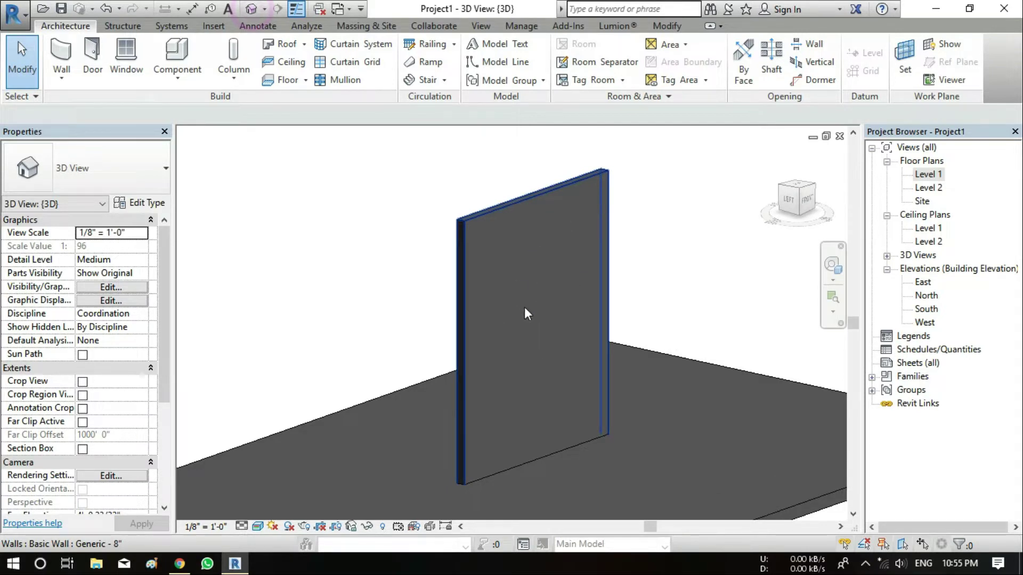
pyautogui.moveTo(524, 308)
pyautogui.keyDown('shift'); pyautogui.mouseDown(button='middle')
pyautogui.moveTo(625, 299)
pyautogui.moveTo(657, 251)
pyautogui.moveTo(644, 286)
pyautogui.moveTo(657, 250)
pyautogui.mouseUp(button='middle'); pyautogui.keyUp('shift')
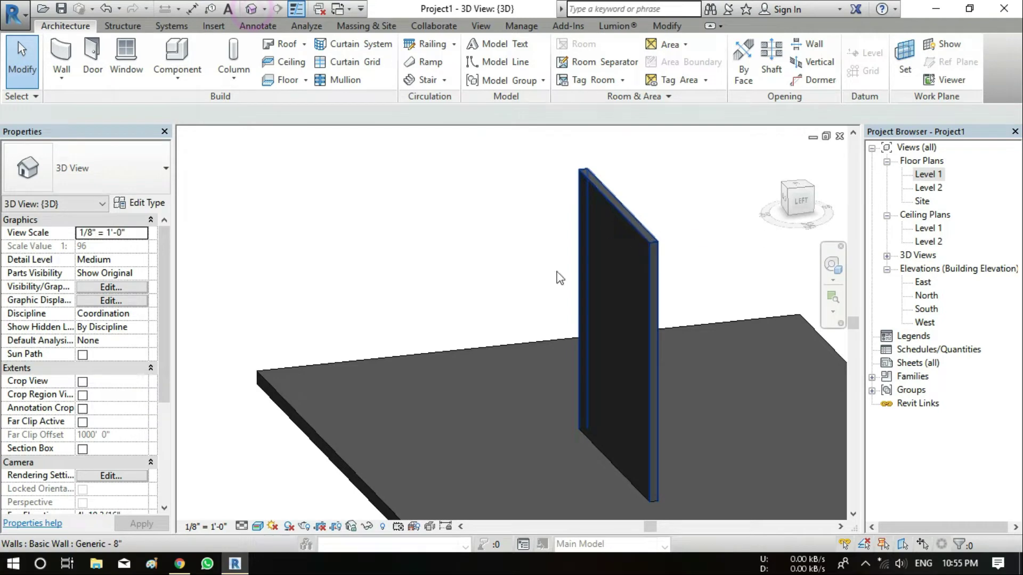
pyautogui.moveTo(559, 277)
pyautogui.keyDown('shift'); pyautogui.mouseDown(button='middle')
pyautogui.moveTo(778, 258)
pyautogui.moveTo(655, 276)
pyautogui.moveTo(555, 174)
pyautogui.mouseUp(button='middle'); pyautogui.keyUp('shift')
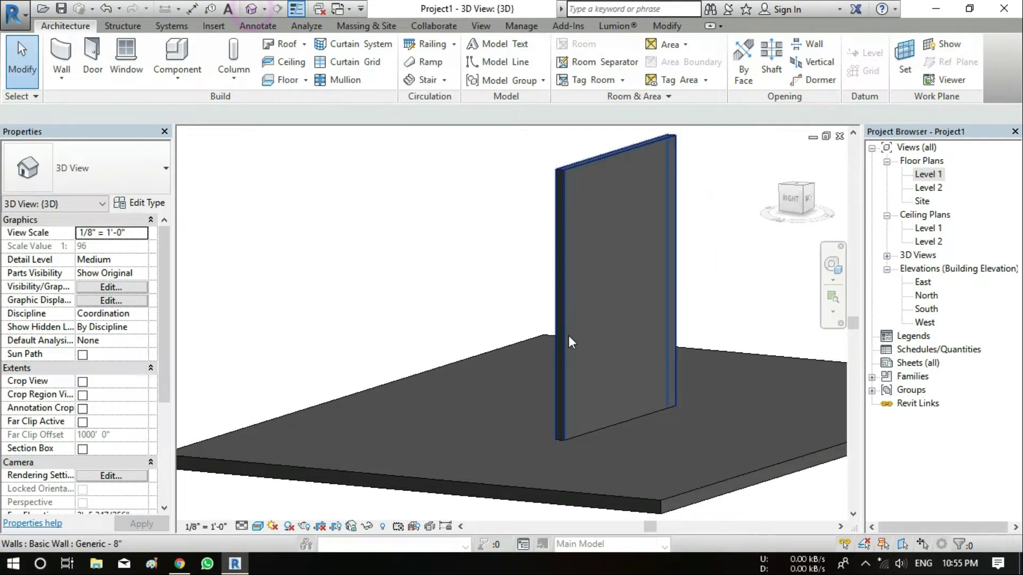
pyautogui.moveTo(568, 336)
pyautogui.keyDown('shift'); pyautogui.mouseDown(button='middle')
pyautogui.moveTo(605, 411)
pyautogui.moveTo(612, 456)
pyautogui.moveTo(567, 413)
pyautogui.moveTo(488, 413)
pyautogui.mouseUp(button='middle'); pyautogui.keyUp('shift')
pyautogui.scroll(3, 532, 414)
pyautogui.moveTo(581, 413)
pyautogui.keyDown('shift'); pyautogui.mouseDown(button='middle')
pyautogui.moveTo(626, 421)
pyautogui.moveTo(563, 258)
pyautogui.moveTo(513, 329)
pyautogui.moveTo(456, 321)
pyautogui.moveTo(685, 317)
pyautogui.moveTo(413, 376)
pyautogui.moveTo(418, 361)
pyautogui.moveTo(526, 380)
pyautogui.mouseUp(button='middle'); pyautogui.keyUp('shift')
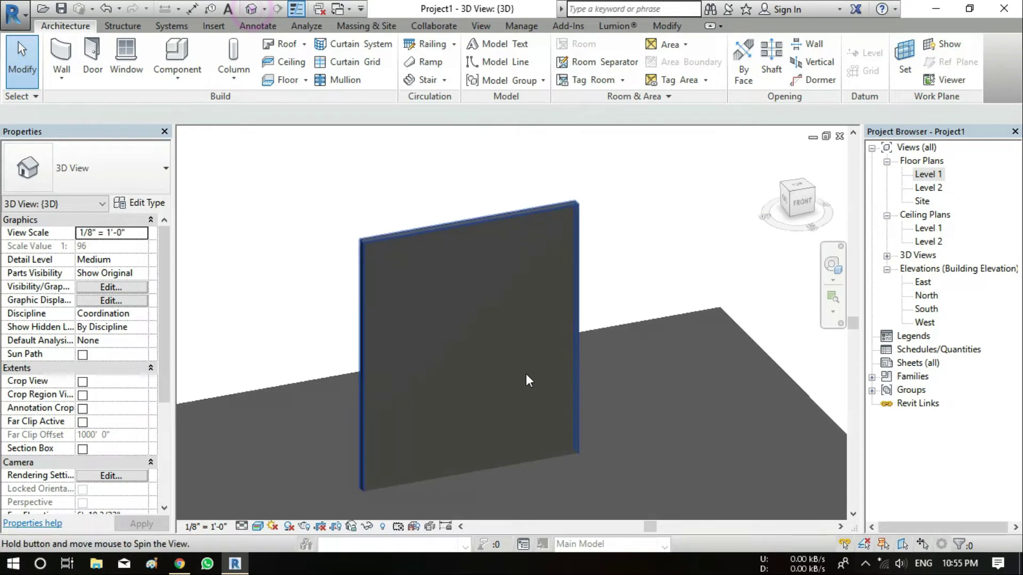
pyautogui.moveTo(548, 300); pyautogui.dragTo(557, 288, button='middle')
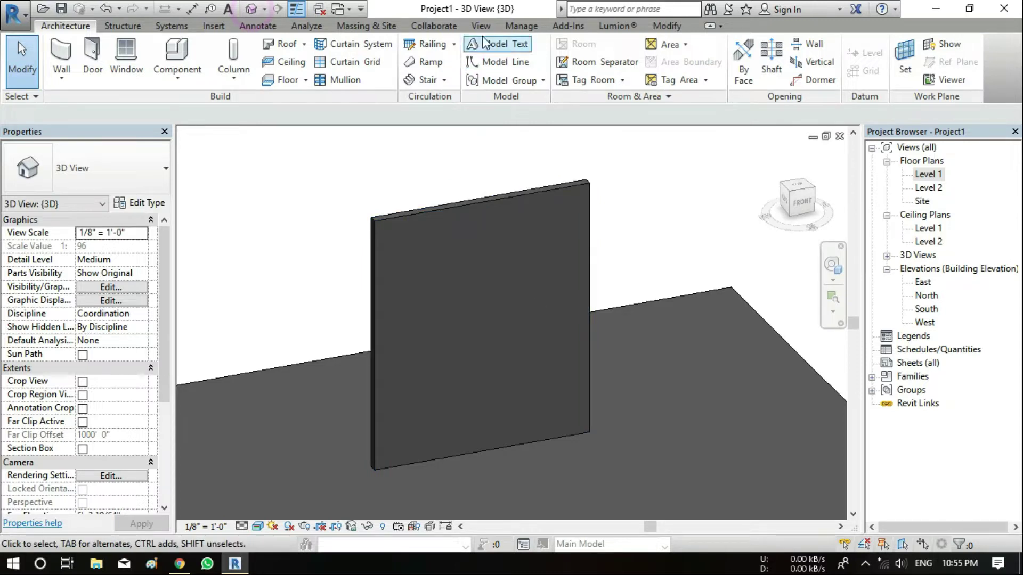
# - Open the Material Browser from Manage and show its Create/Duplicate material options
pyautogui.click(514, 28)
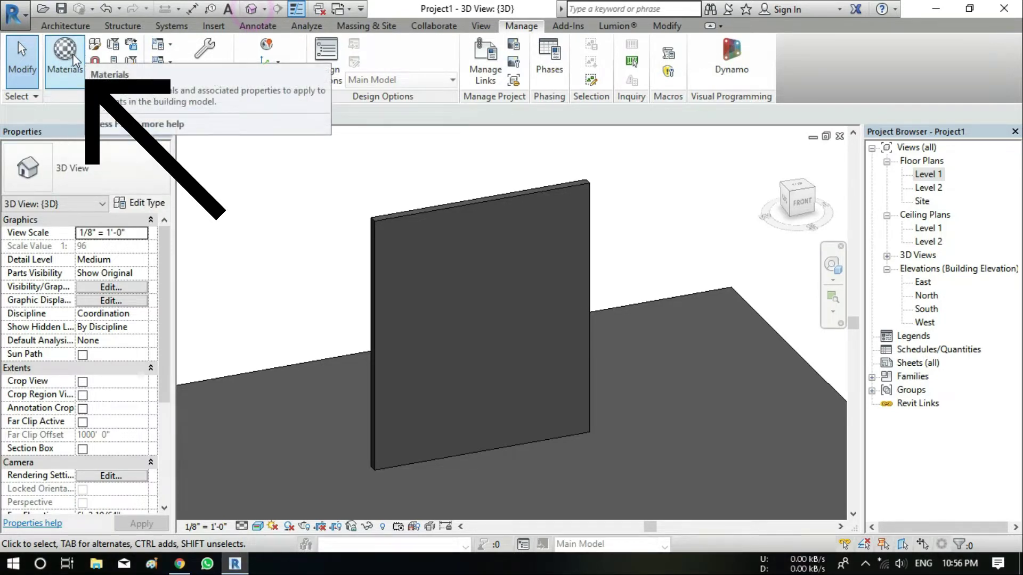
pyautogui.click(73, 54)
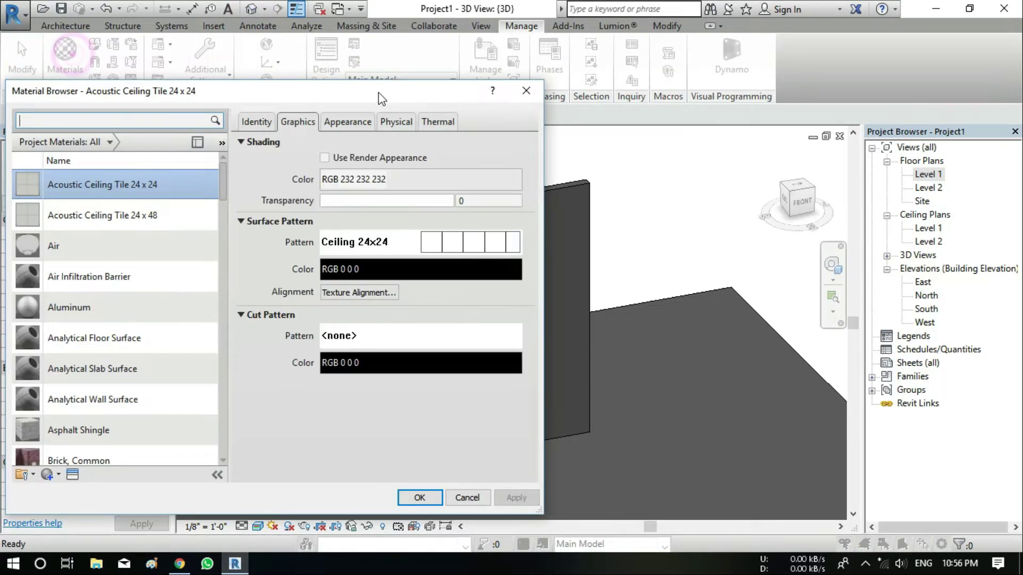
pyautogui.moveTo(378, 92); pyautogui.dragTo(624, 30)
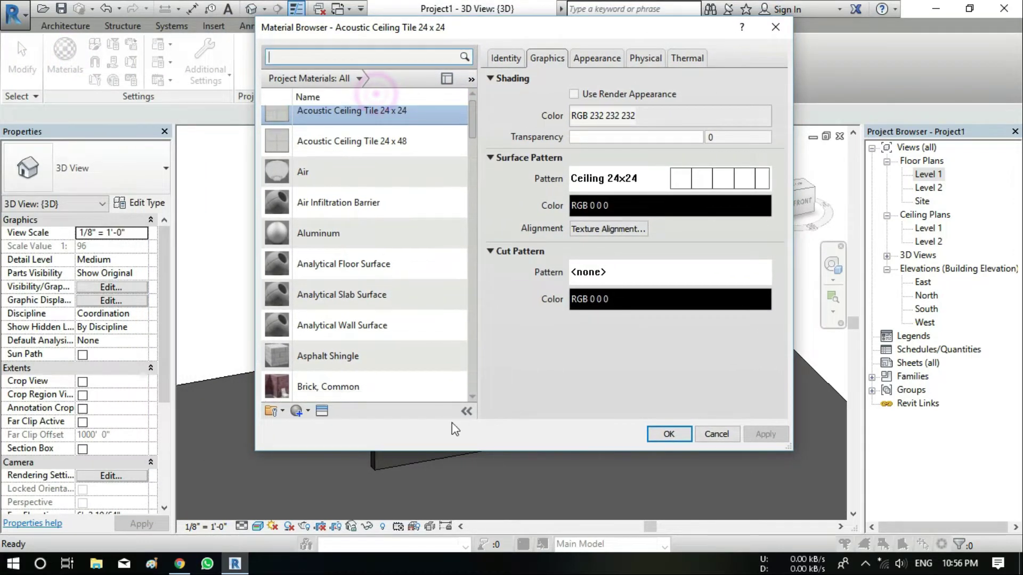
pyautogui.click(466, 413)
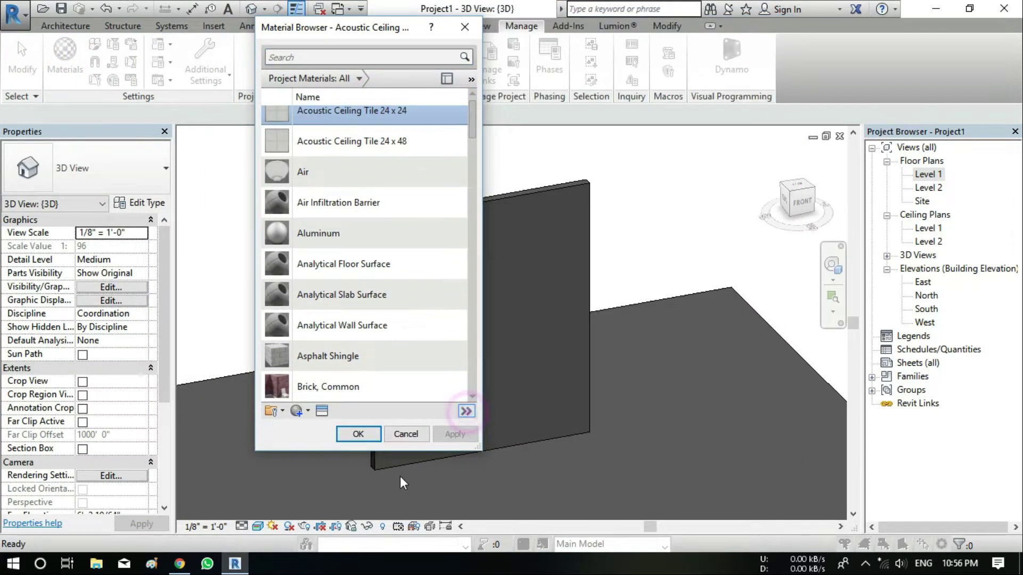
pyautogui.click(467, 412)
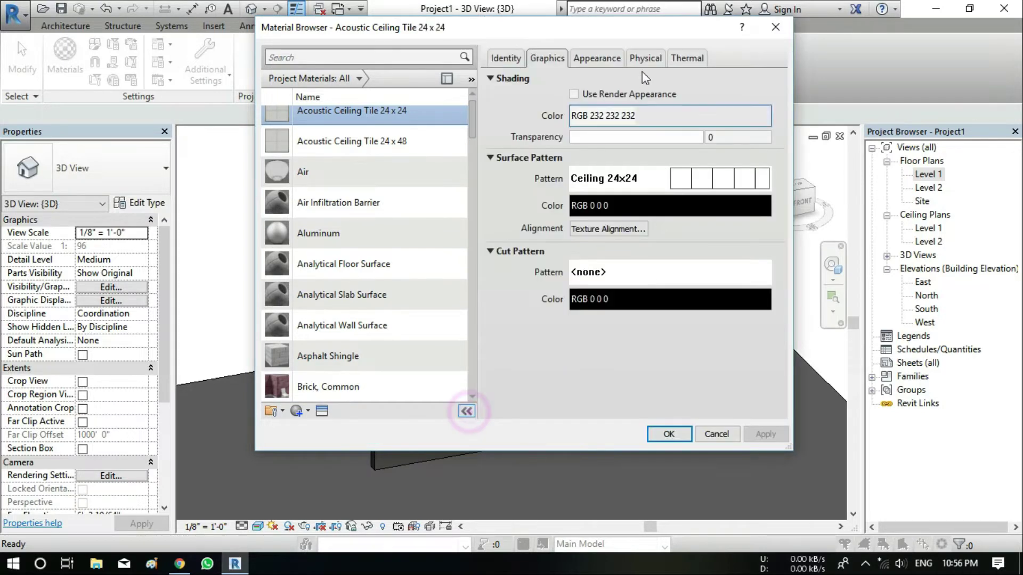
pyautogui.moveTo(475, 126)
pyautogui.mouseDown()
pyautogui.moveTo(465, 193)
pyautogui.moveTo(478, 294)
pyautogui.moveTo(471, 379)
pyautogui.moveTo(482, 94)
pyautogui.mouseUp()
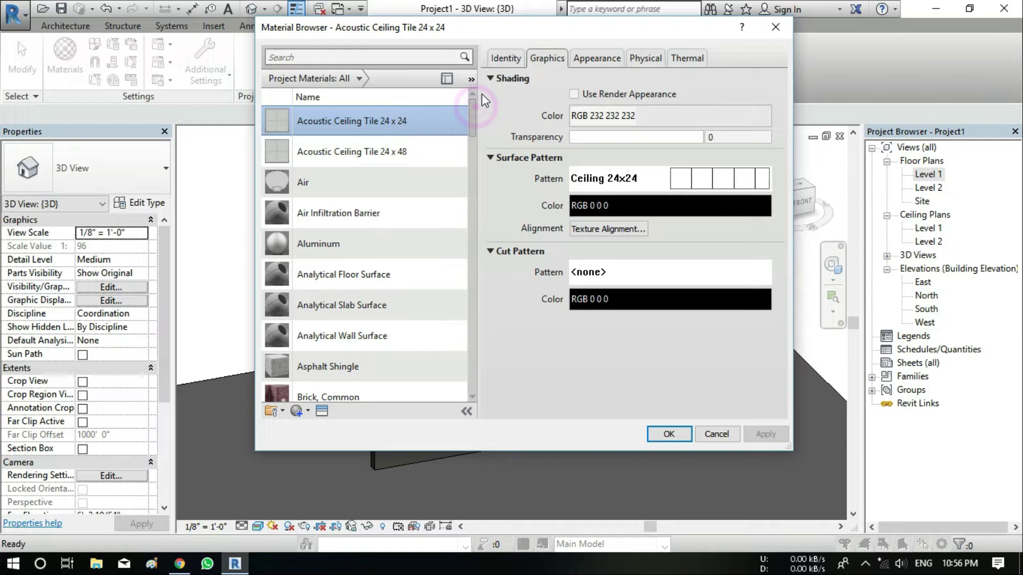
pyautogui.scroll(-1, 306, 395)
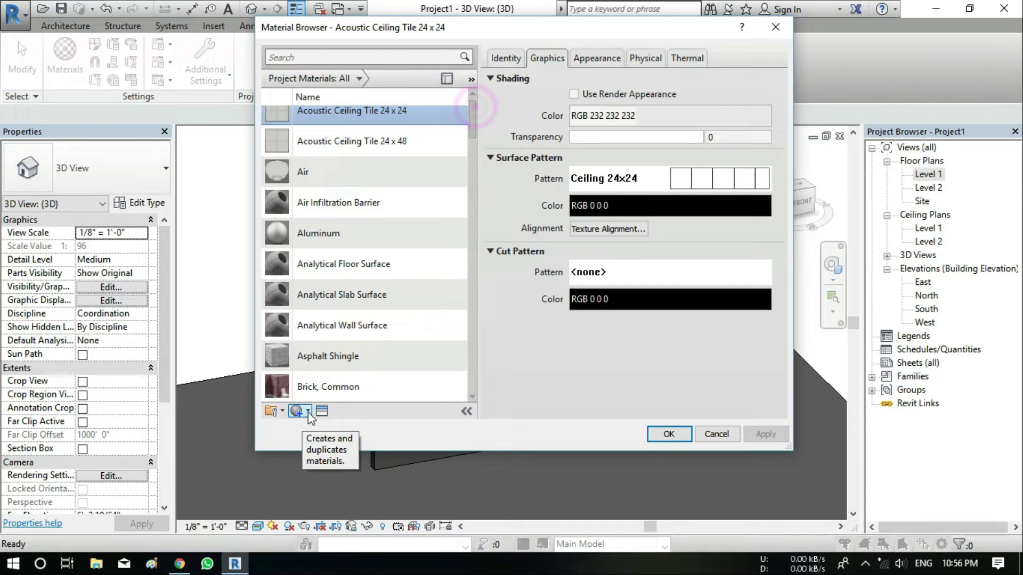
pyautogui.click(308, 412)
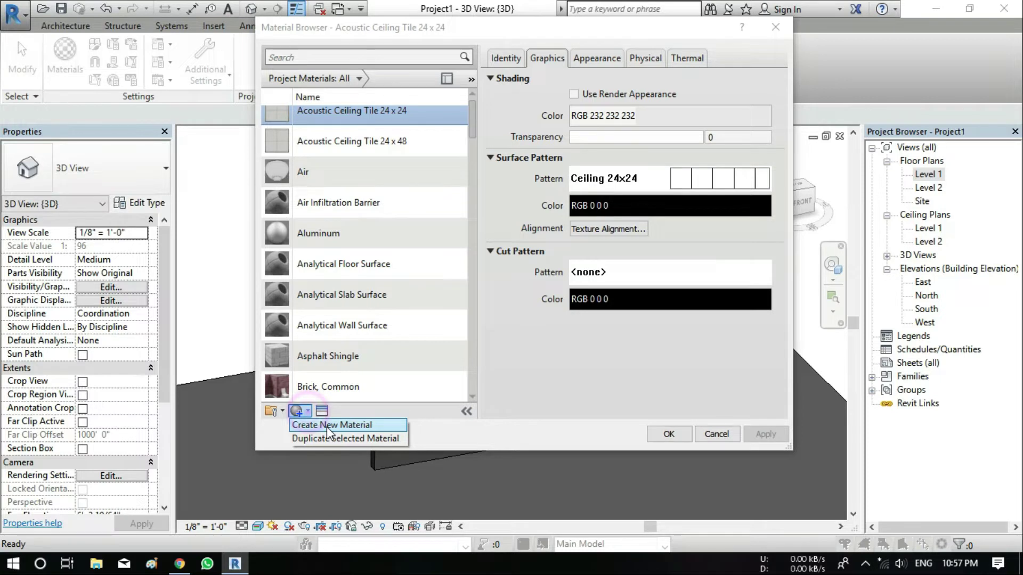
# - Create a new default material and look over its Identity, Graphics and Appearance tabs
pyautogui.click(327, 425)
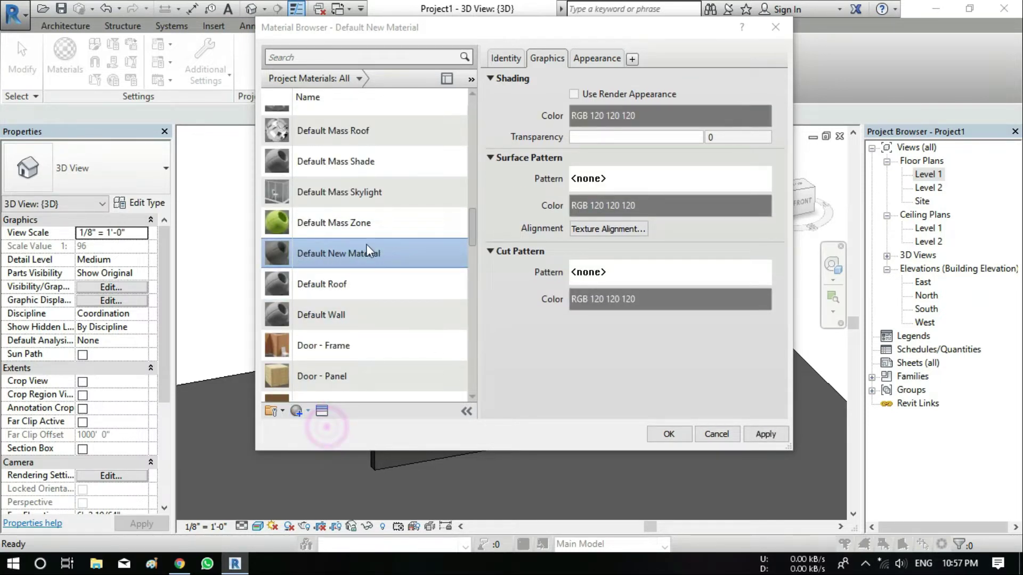
pyautogui.click(513, 60)
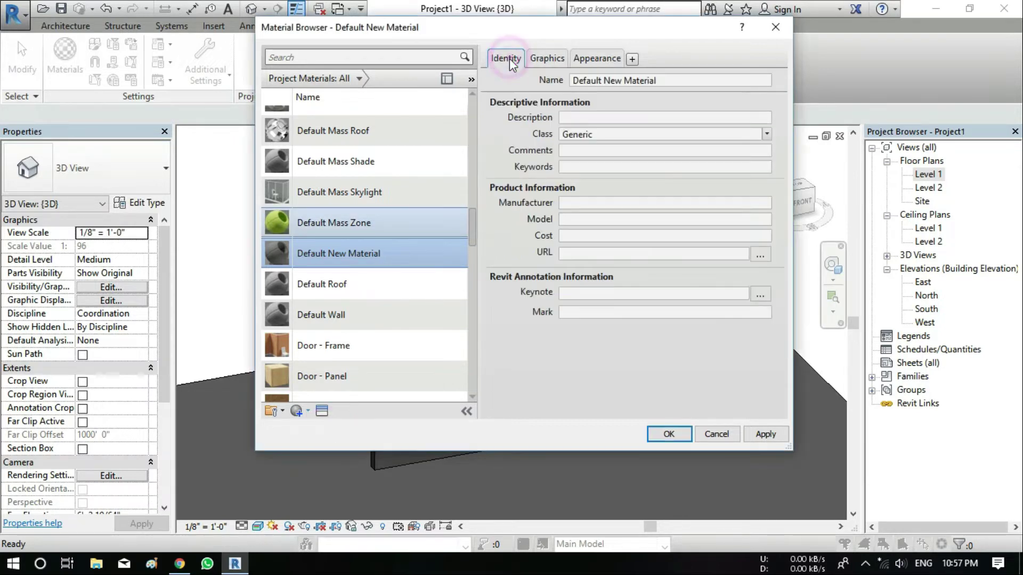
pyautogui.click(543, 60)
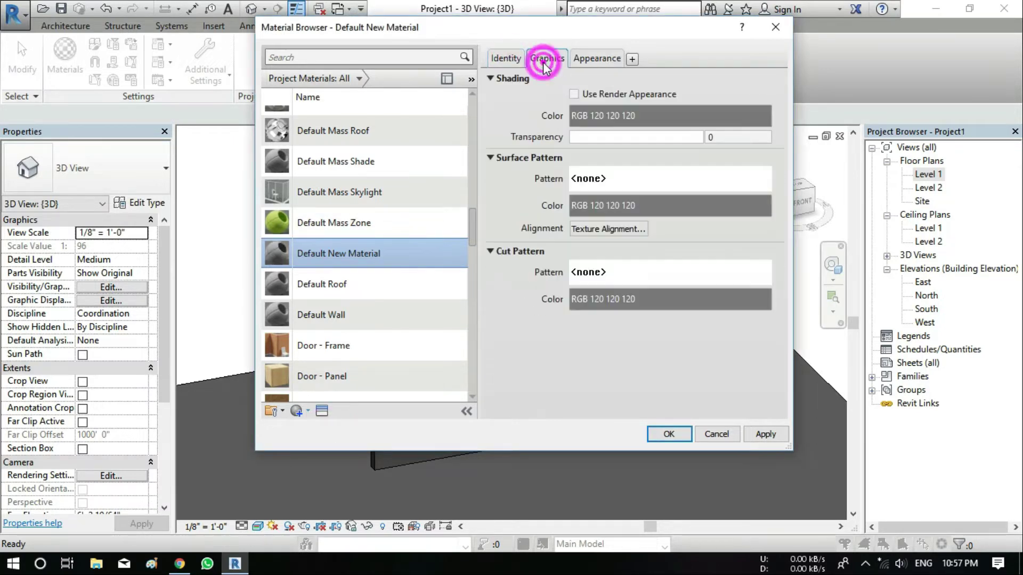
pyautogui.click(592, 59)
pyautogui.click(509, 58)
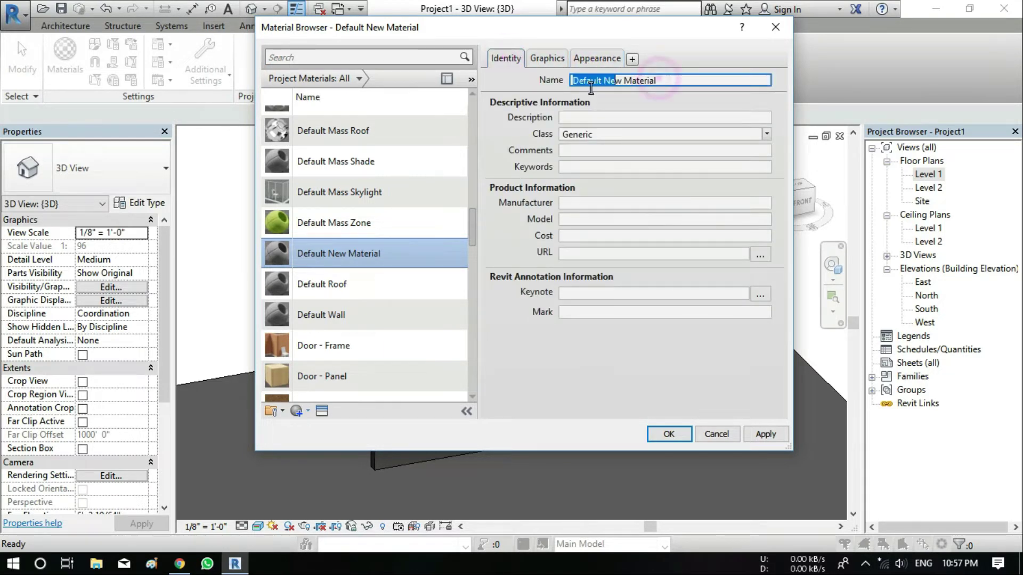
# - Rename the new material to '1.RED'
pyautogui.moveTo(571, 81); pyautogui.dragTo(660, 78)
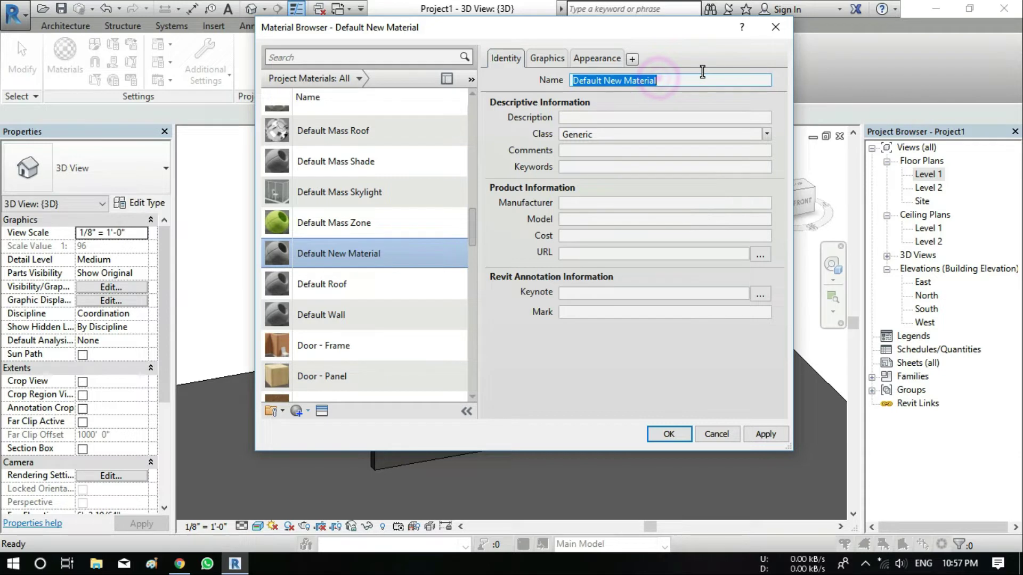
pyautogui.write('1.')
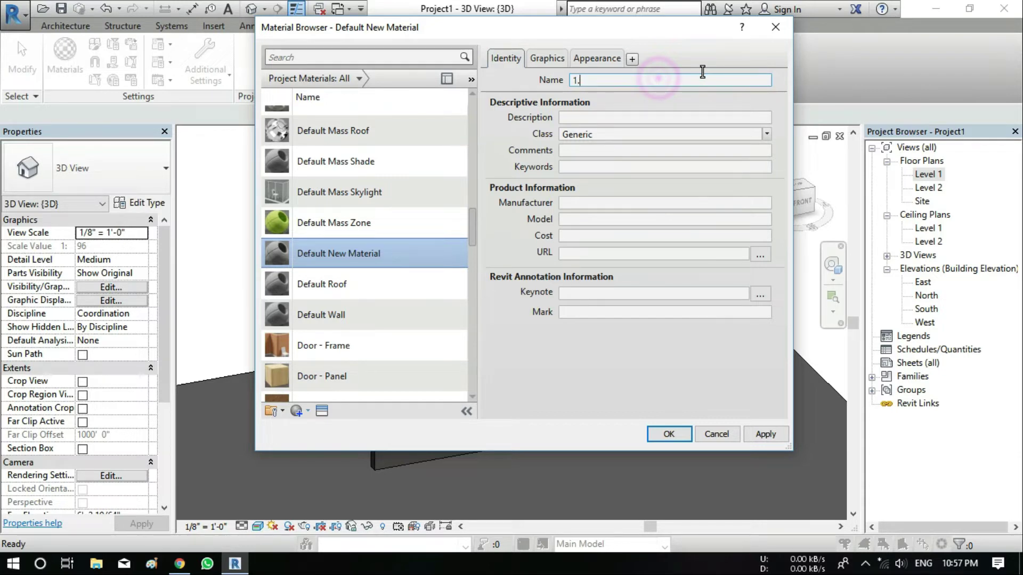
pyautogui.write('rED')
pyautogui.press('BackSpace')
pyautogui.press('BackSpace')
pyautogui.press('BackSpace')
pyautogui.write('RED')
pyautogui.scroll(1, 388, 126)
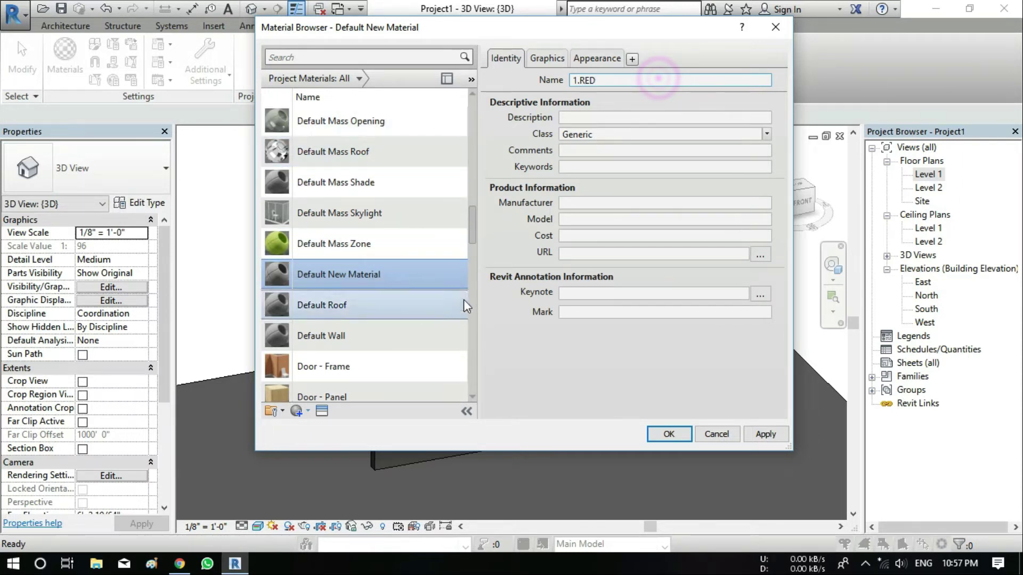
pyautogui.press('Return')
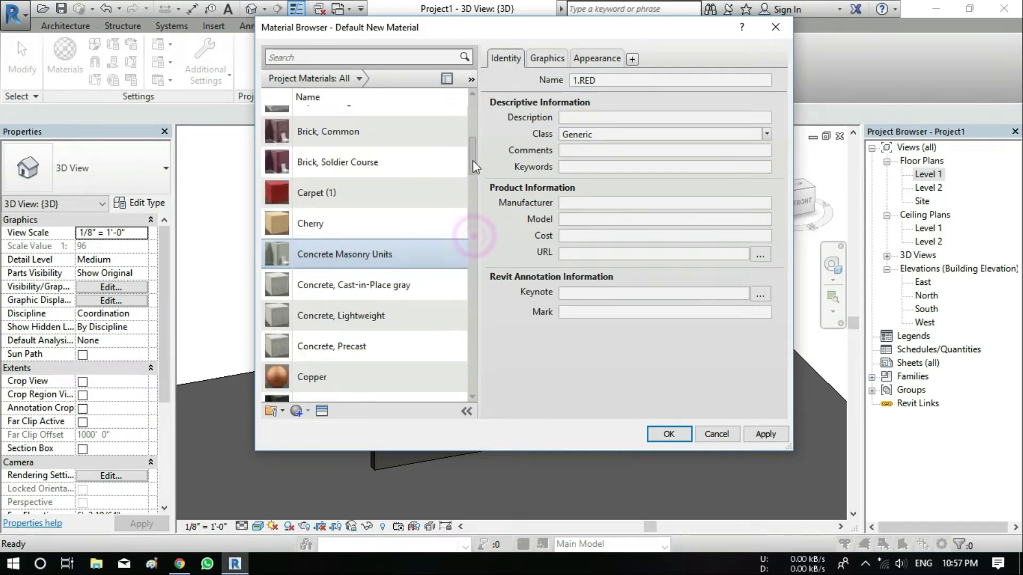
pyautogui.moveTo(472, 160); pyautogui.dragTo(468, 102)
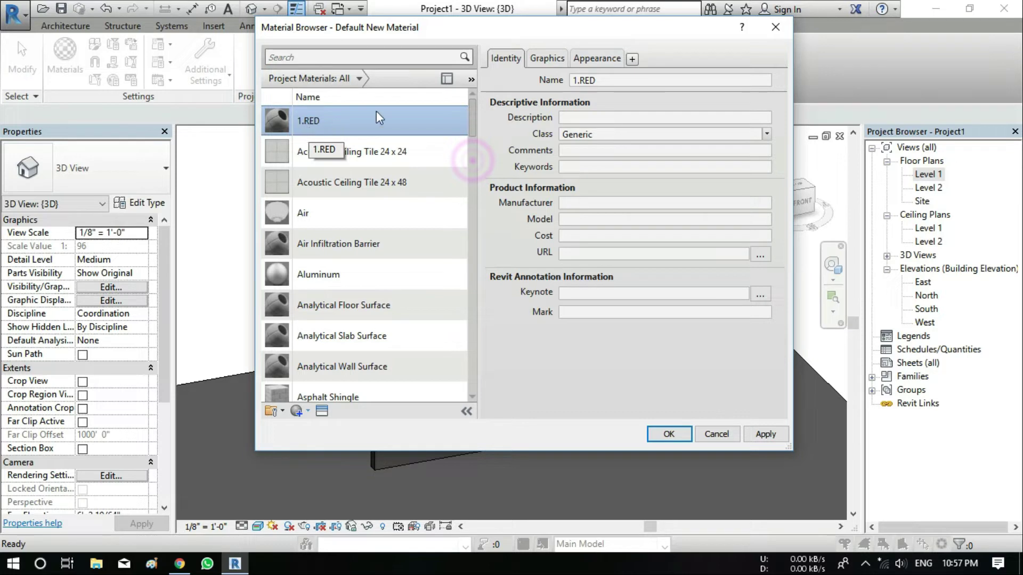
pyautogui.click(566, 118)
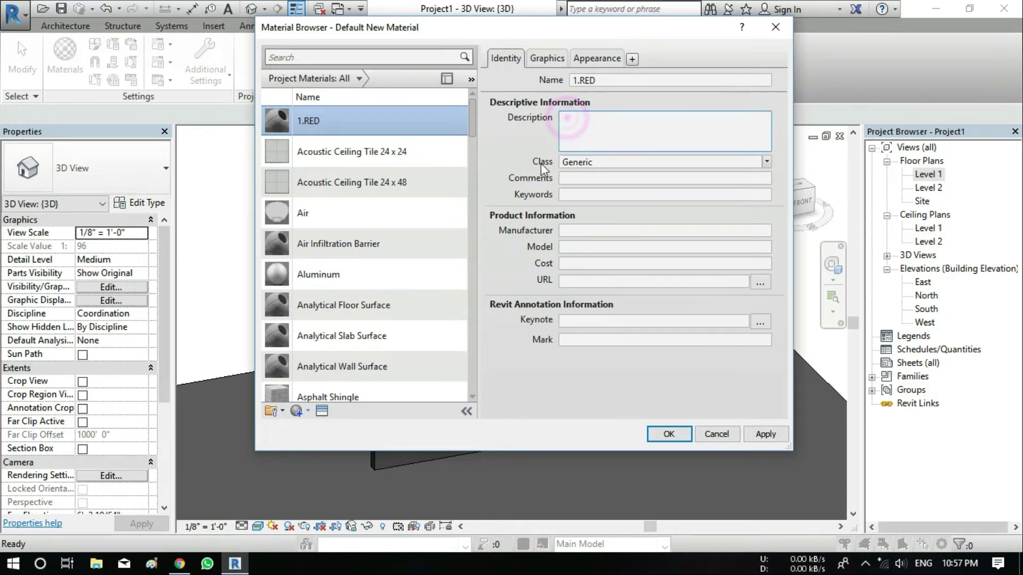
# - Set 1.RED's class to Paint and bring up its Graphics settings
pyautogui.click(766, 161)
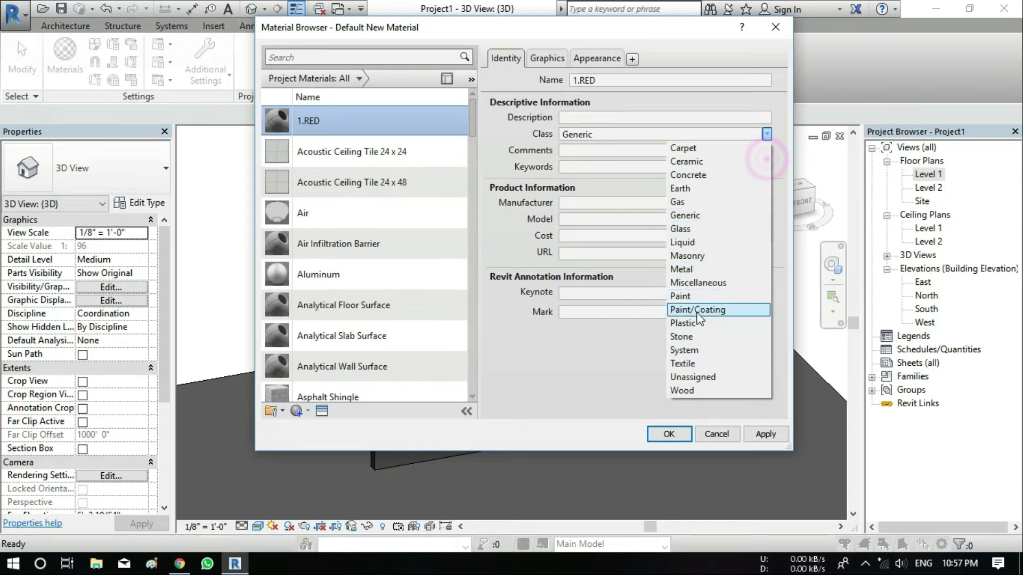
pyautogui.click(696, 296)
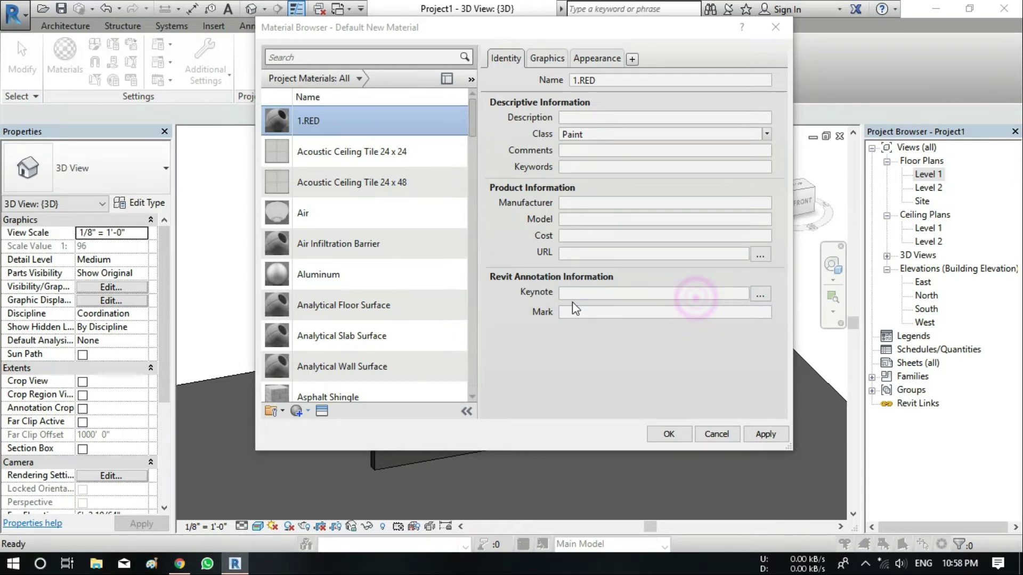
pyautogui.click(545, 59)
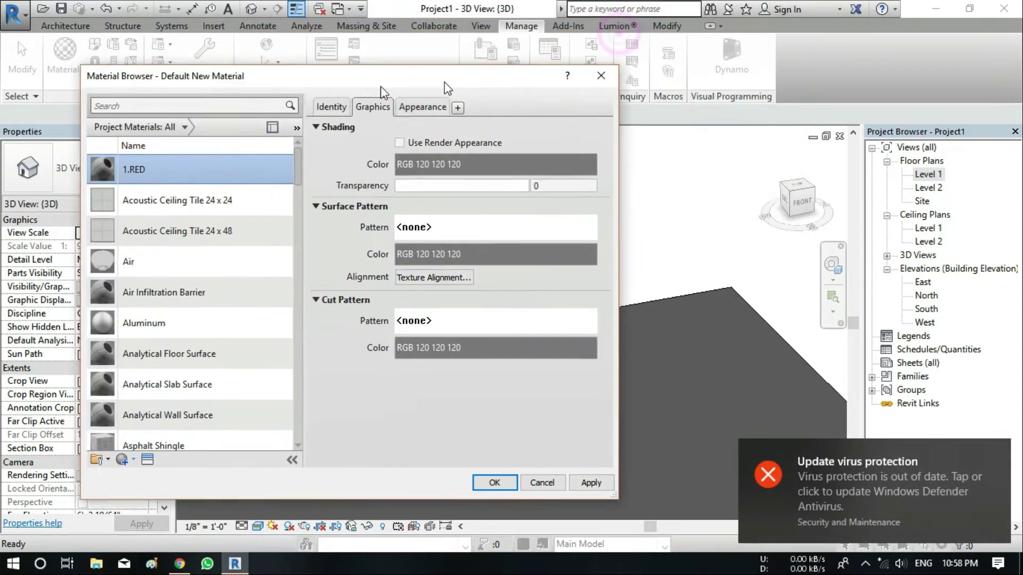
# - Make 1.RED's shading colour use its render appearance
pyautogui.moveTo(618, 29); pyautogui.dragTo(354, 88)
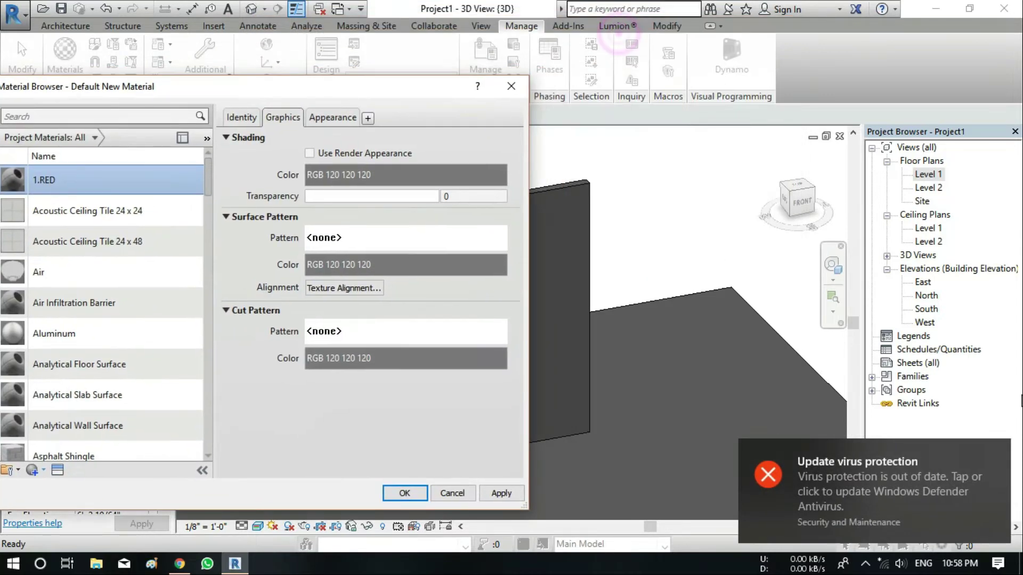
pyautogui.moveTo(418, 86); pyautogui.dragTo(1001, 11)
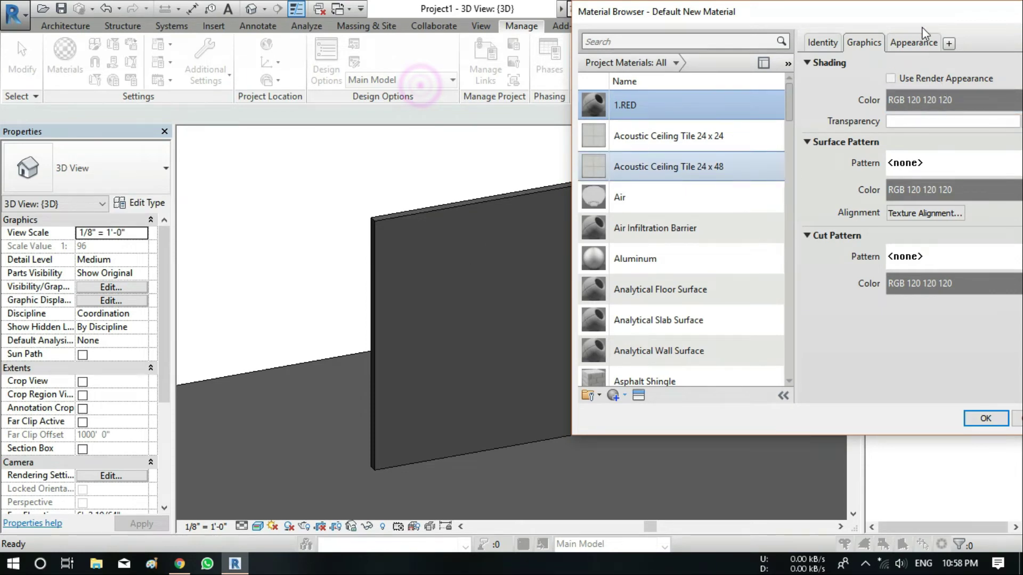
pyautogui.moveTo(928, 13); pyautogui.dragTo(681, 59)
pyautogui.moveTo(585, 57); pyautogui.dragTo(542, 58)
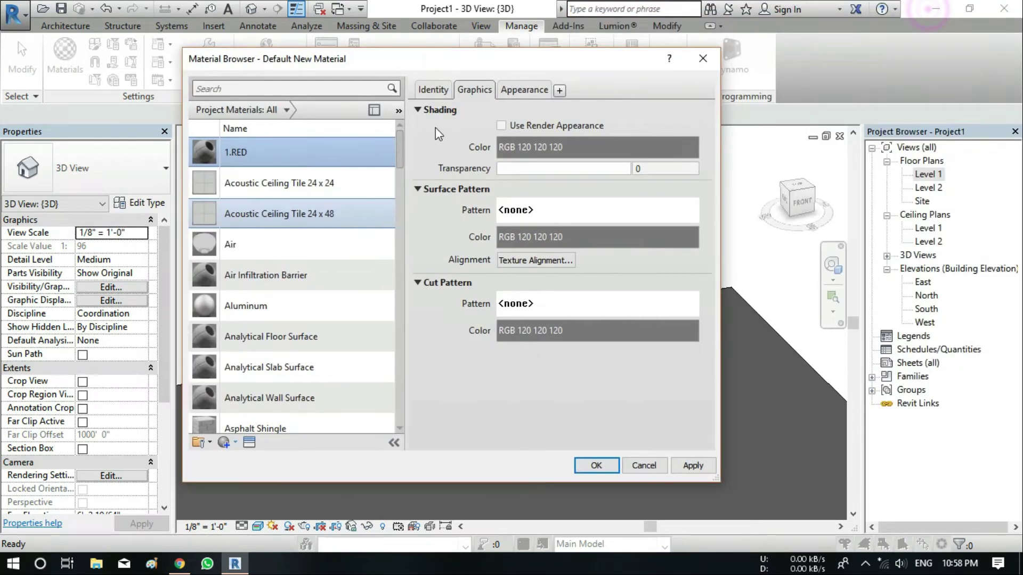
pyautogui.click(500, 125)
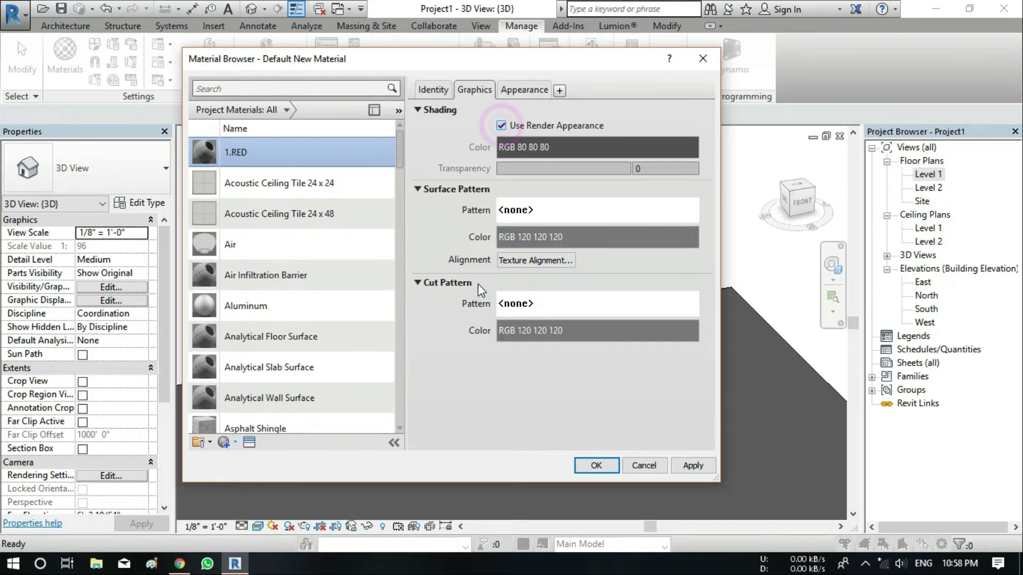
# - Browse the cut fill patterns and close without choosing, leaving no cut pattern
pyautogui.click(524, 312)
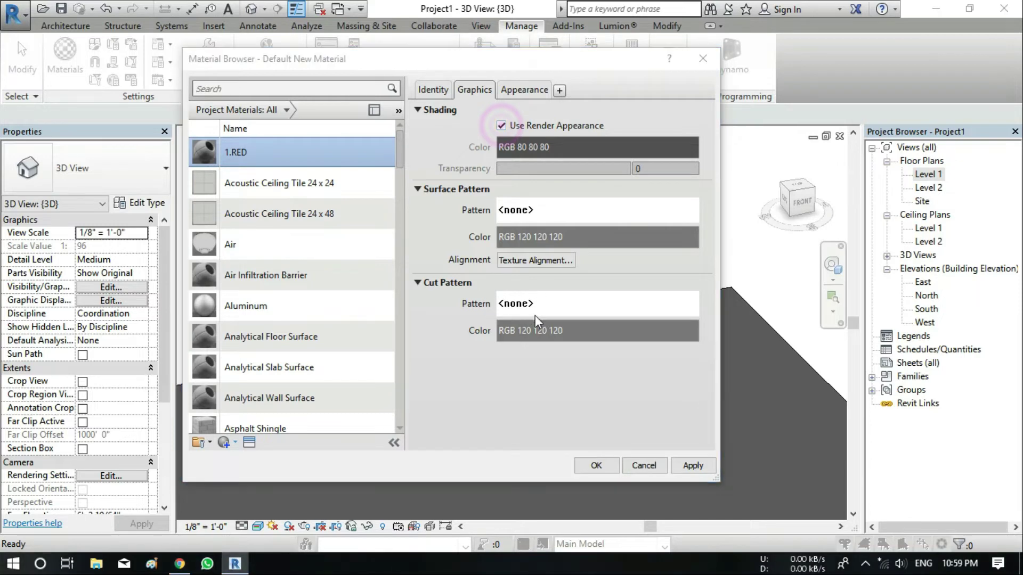
pyautogui.click(539, 305)
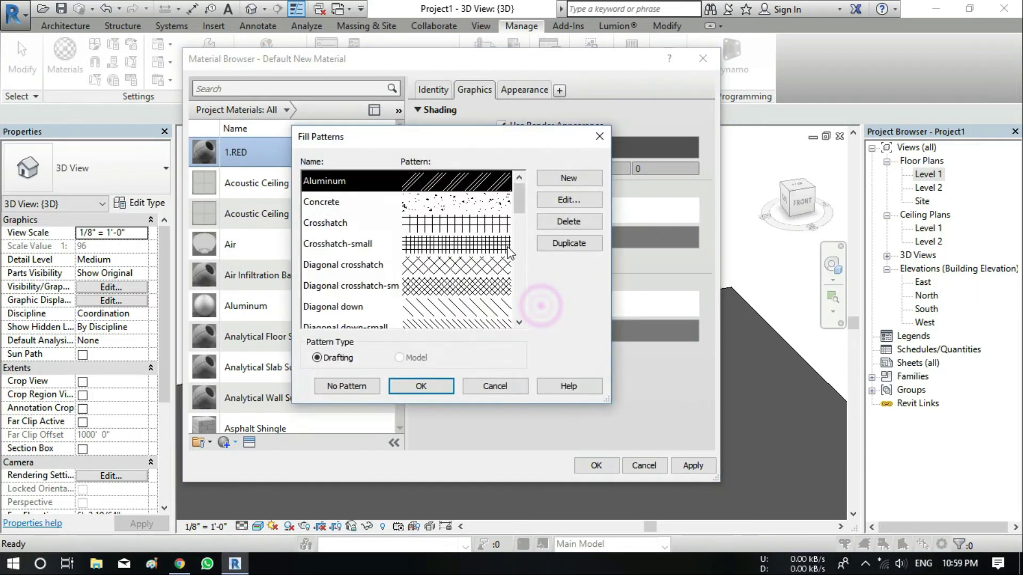
pyautogui.moveTo(523, 201); pyautogui.dragTo(523, 294)
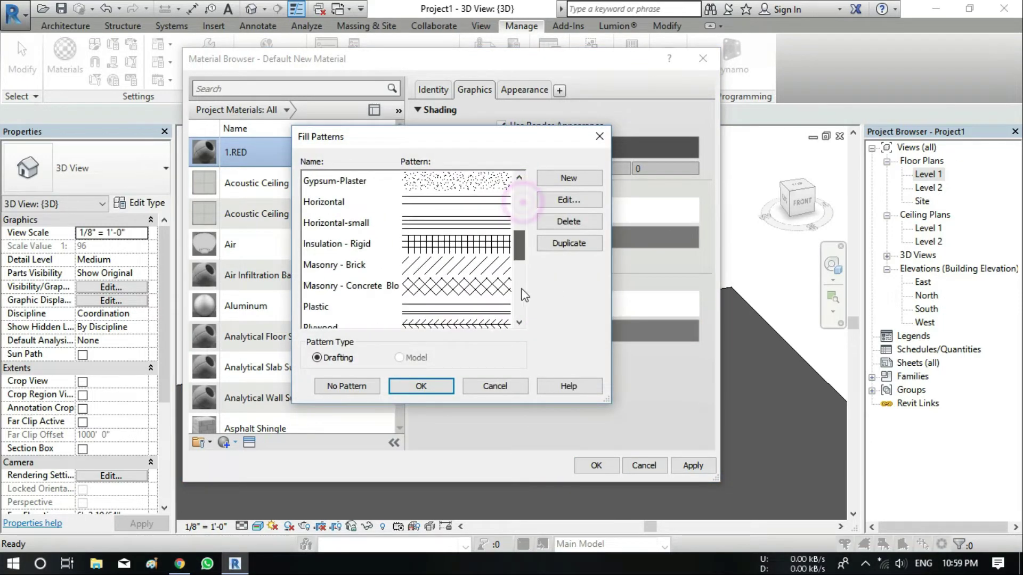
pyautogui.click(509, 381)
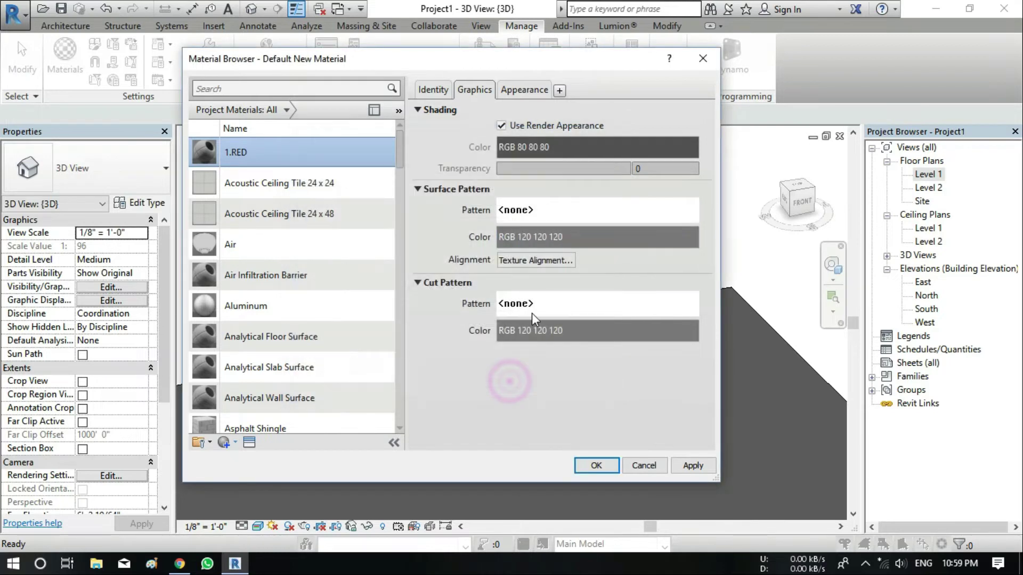
# - Show 1.RED's appearance properties with the Walls preview scene
pyautogui.click(526, 91)
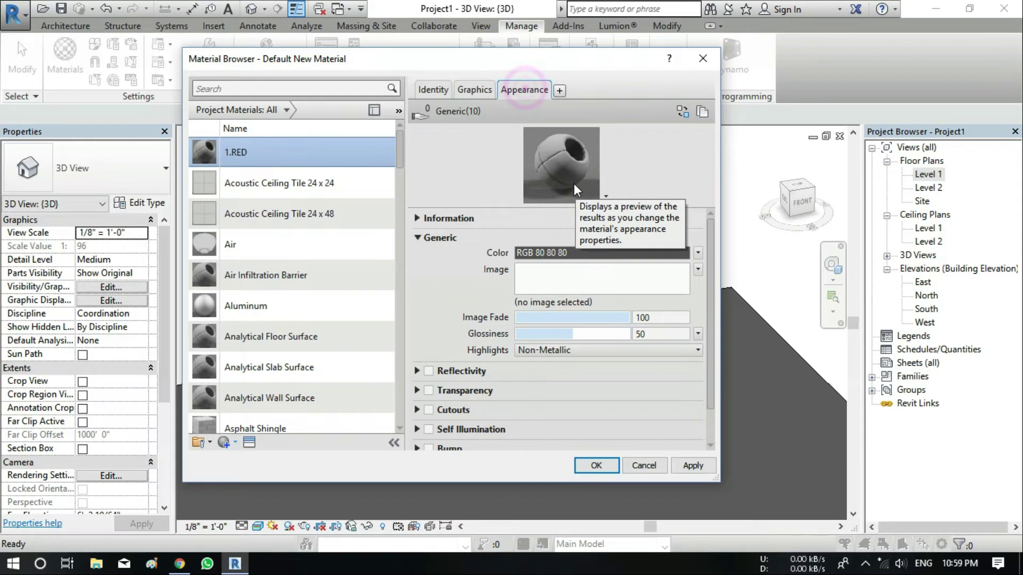
pyautogui.click(605, 197)
pyautogui.moveTo(552, 211)
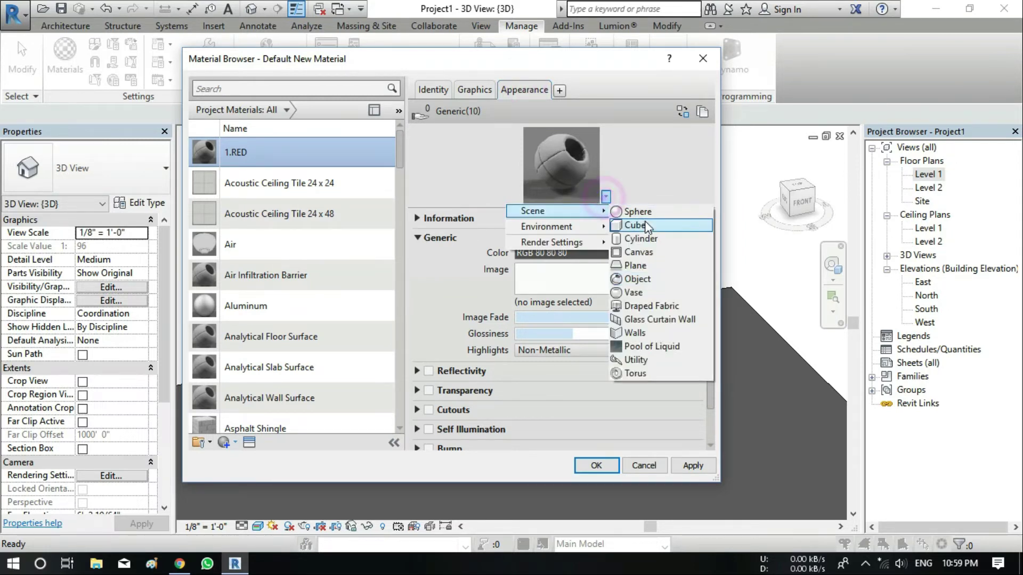
pyautogui.click(646, 331)
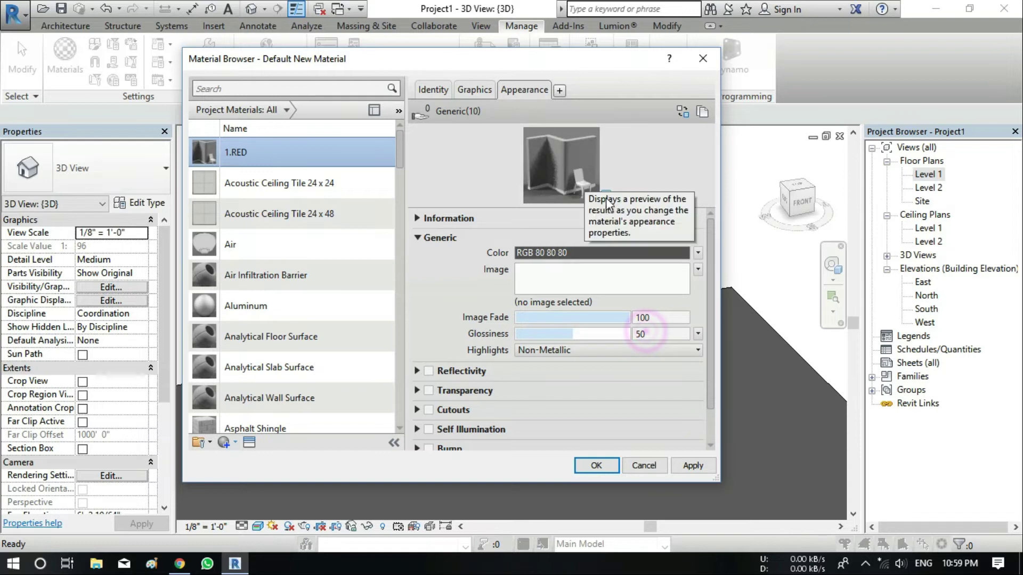
pyautogui.click(417, 218)
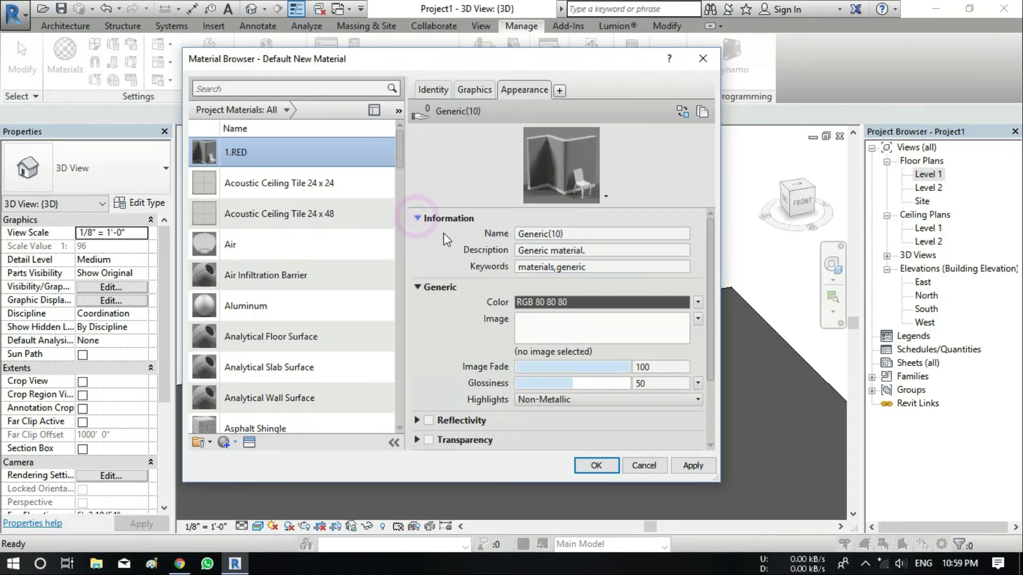
pyautogui.click(417, 218)
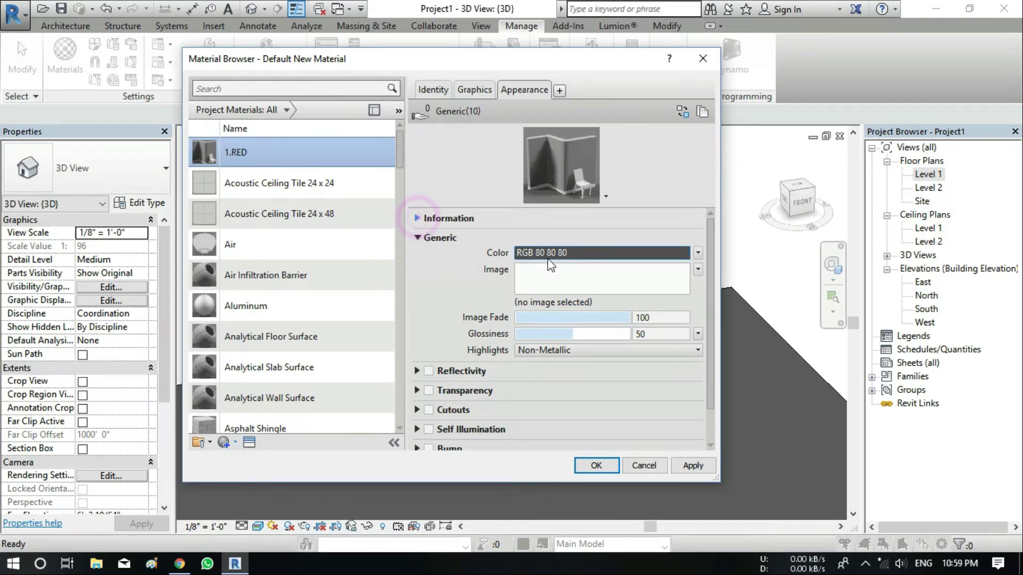
# - Set 1.RED's generic appearance colour to pure red, RGB 255 0 0, after briefly trying PANTONE 7495 C
pyautogui.click(581, 255)
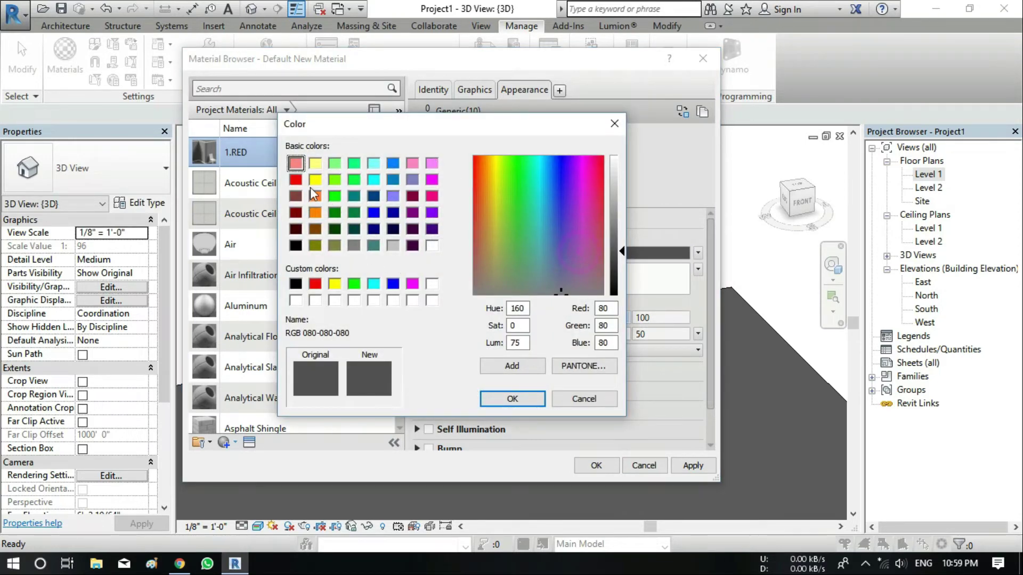
pyautogui.click(315, 285)
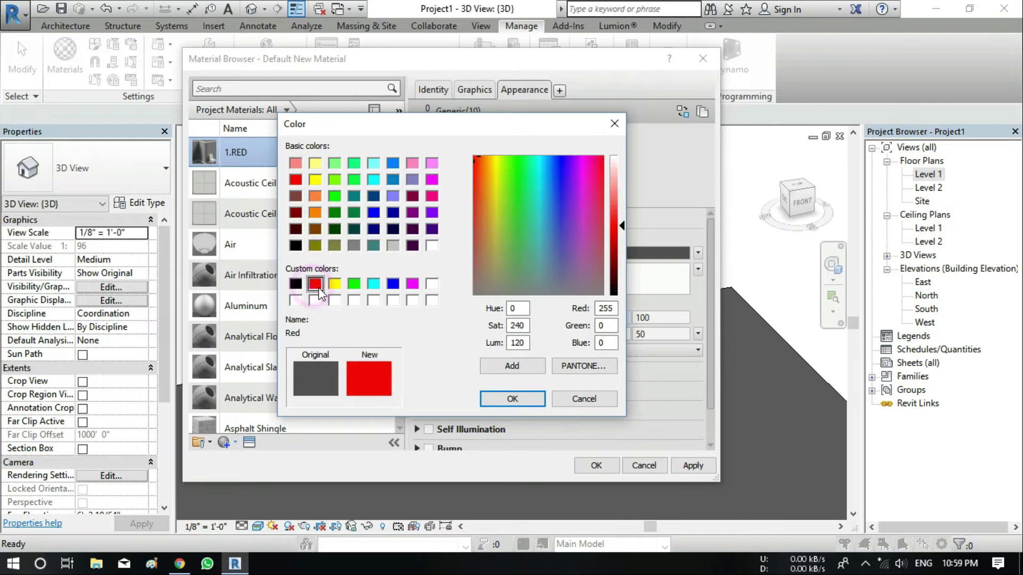
pyautogui.click(511, 399)
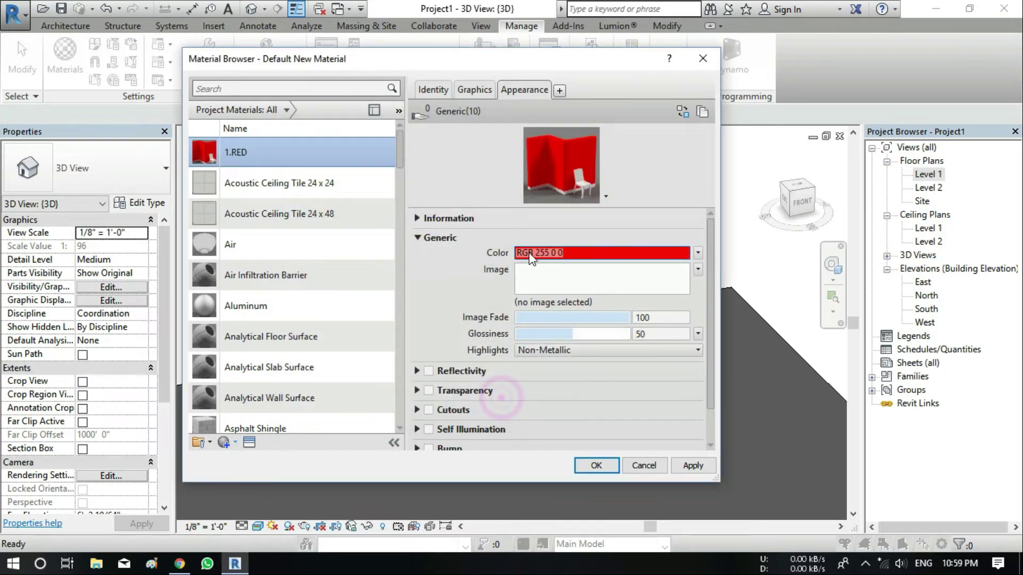
pyautogui.click(558, 251)
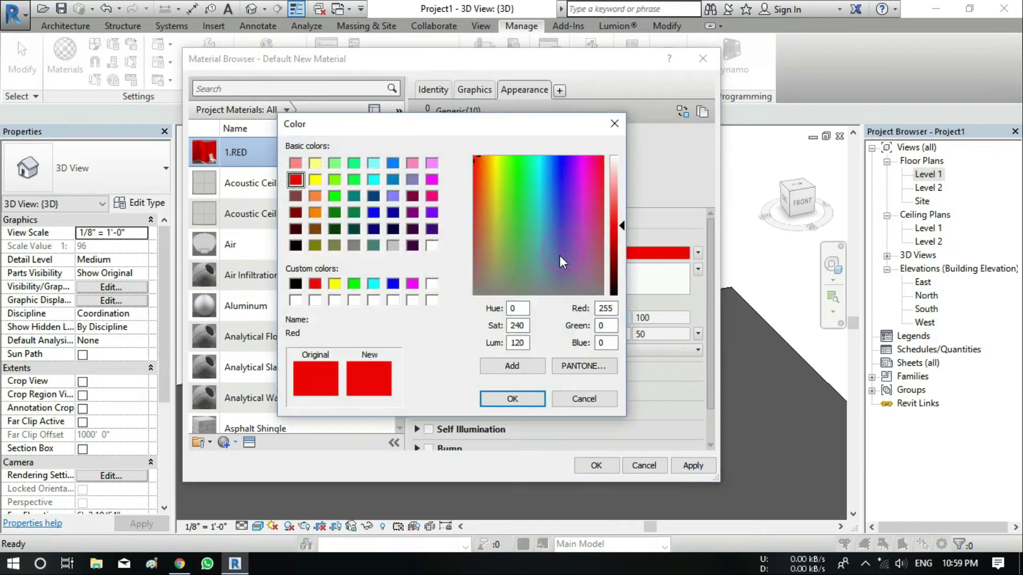
pyautogui.click(585, 367)
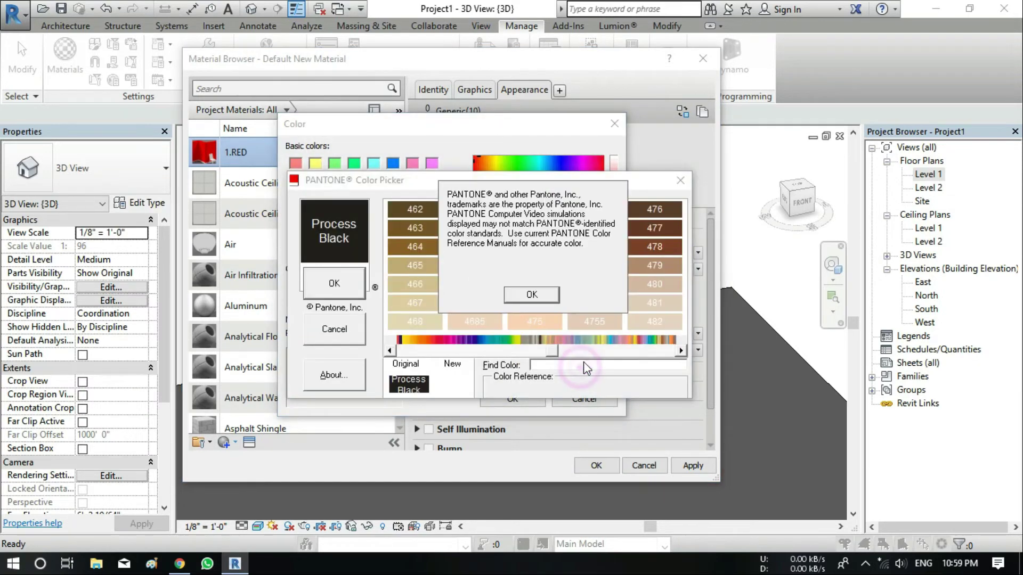
pyautogui.click(539, 294)
pyautogui.moveTo(545, 350)
pyautogui.mouseDown()
pyautogui.moveTo(449, 349)
pyautogui.moveTo(649, 349)
pyautogui.mouseUp()
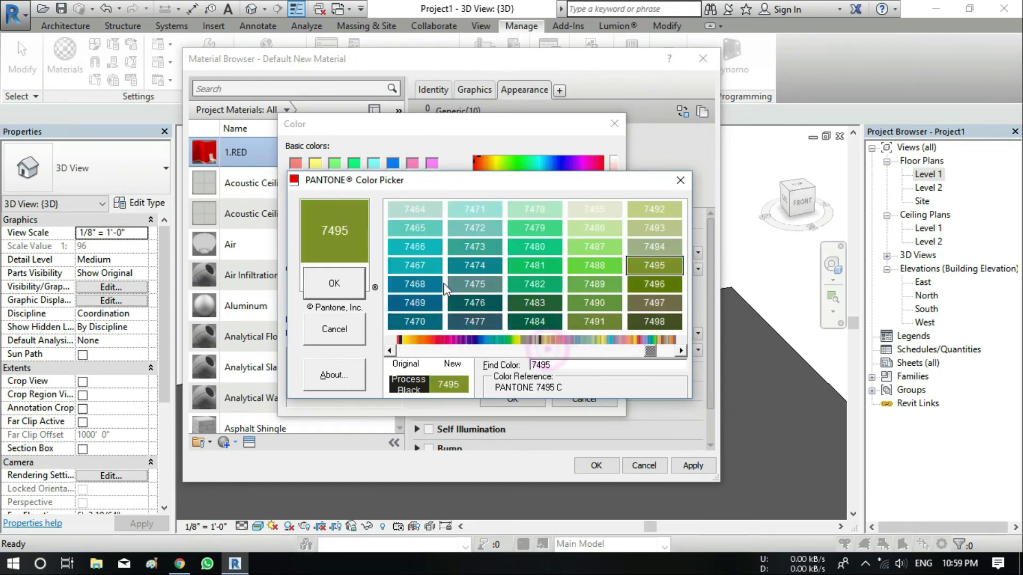
pyautogui.click(364, 285)
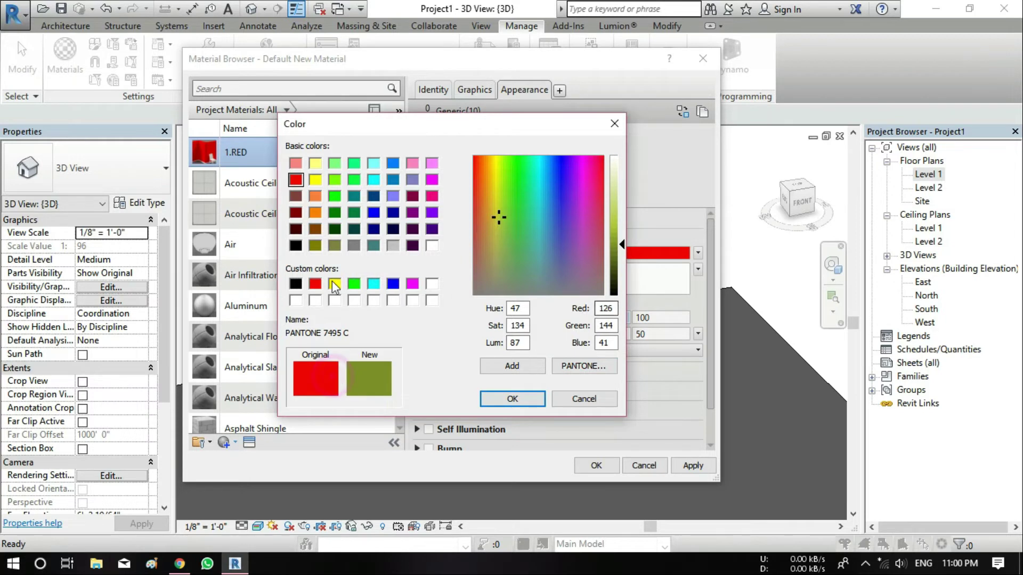
pyautogui.click(315, 284)
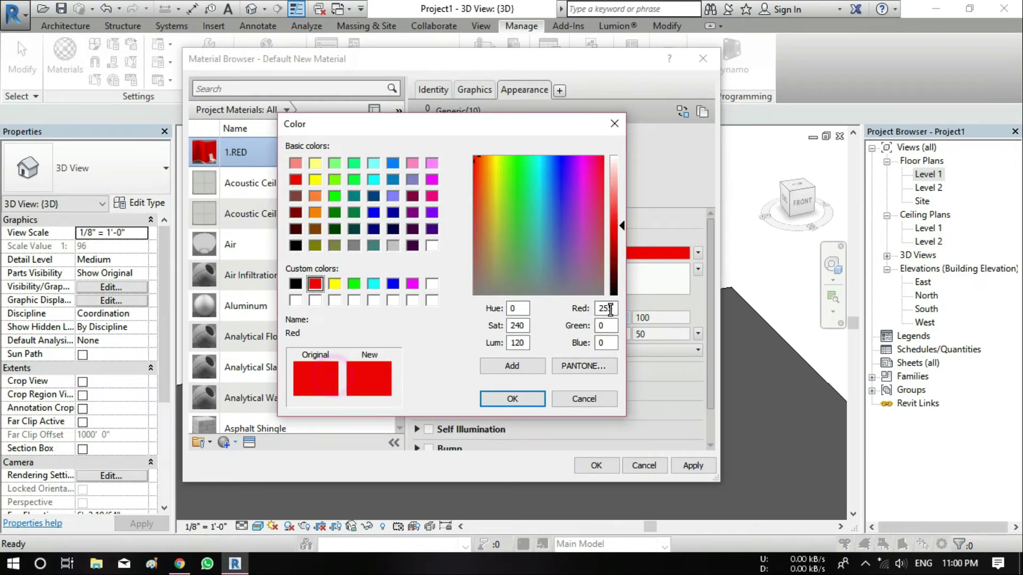
pyautogui.click(529, 395)
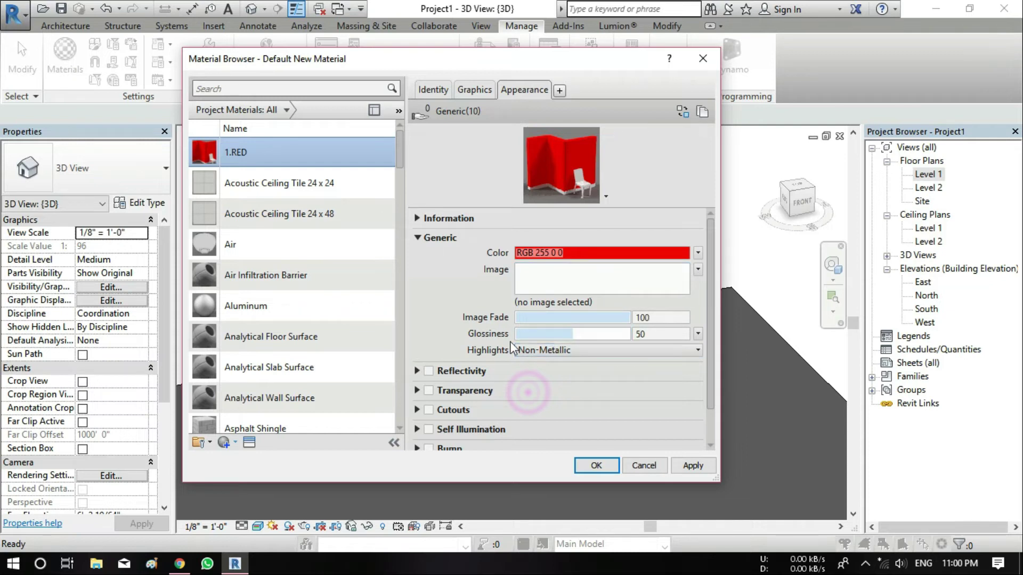
# - Enable Reflectivity on 1.RED with a Direct value of 2
pyautogui.moveTo(714, 280); pyautogui.dragTo(672, 321)
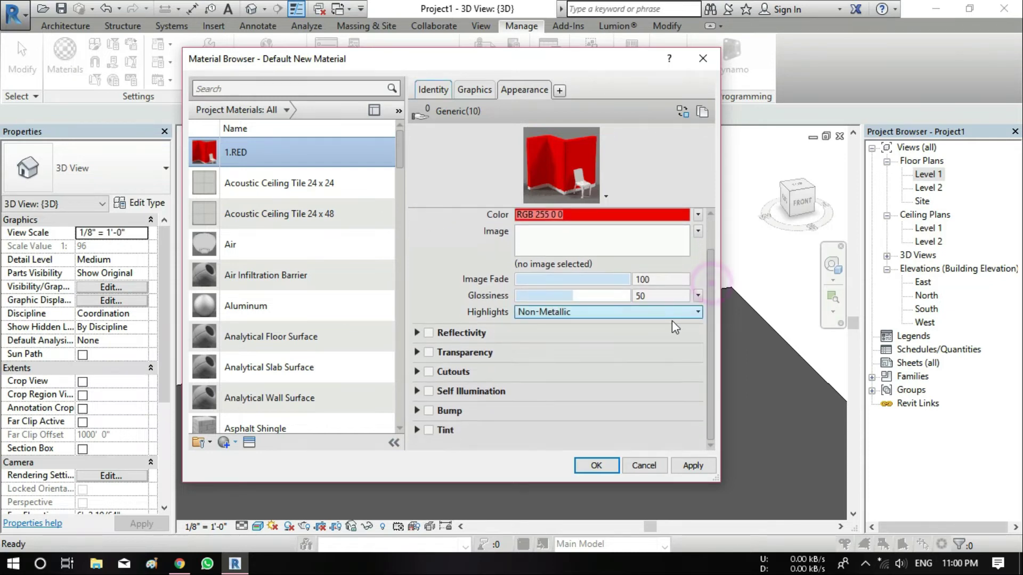
pyautogui.click(668, 310)
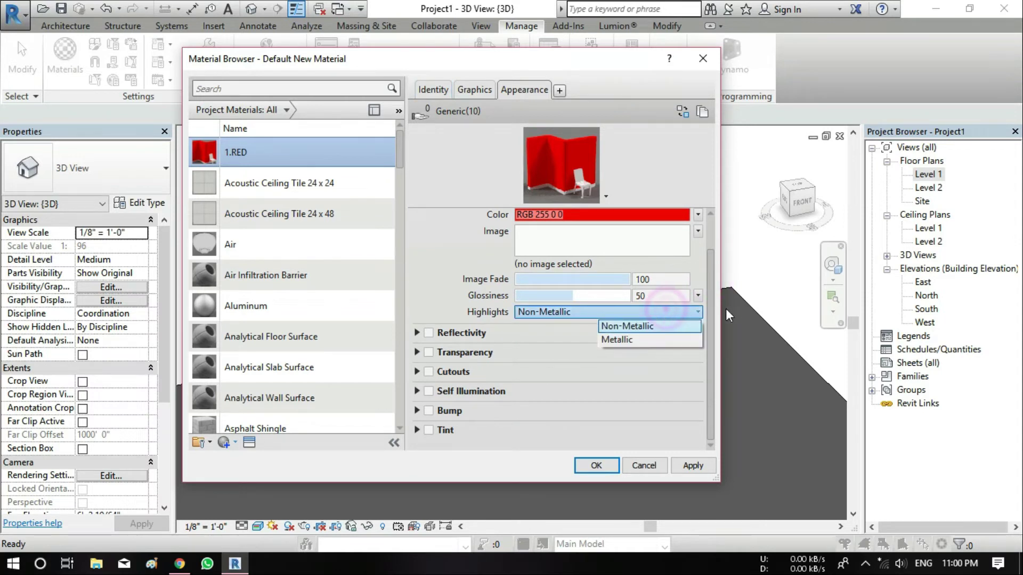
pyautogui.click(426, 334)
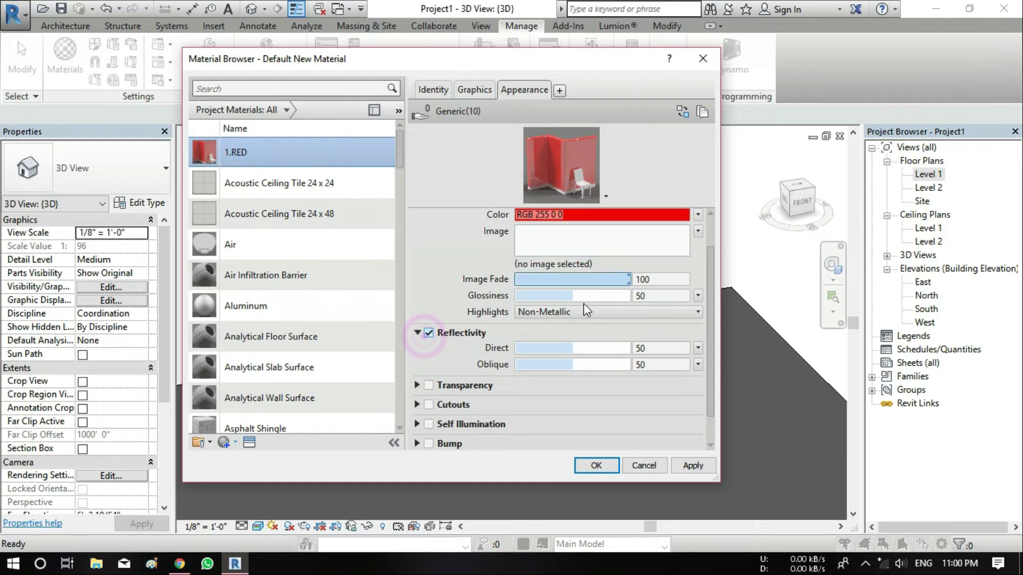
pyautogui.click(653, 346)
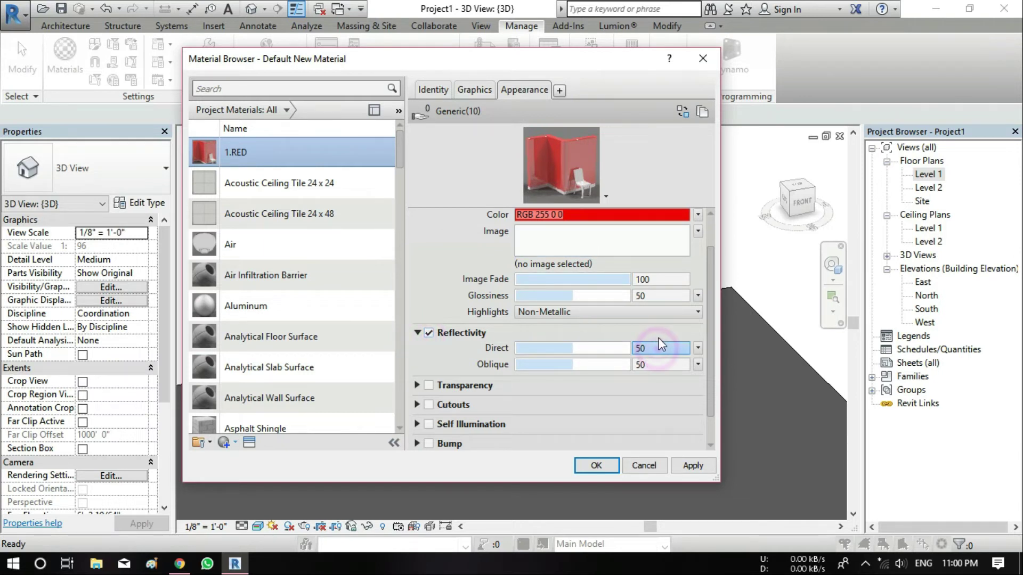
pyautogui.write('2')
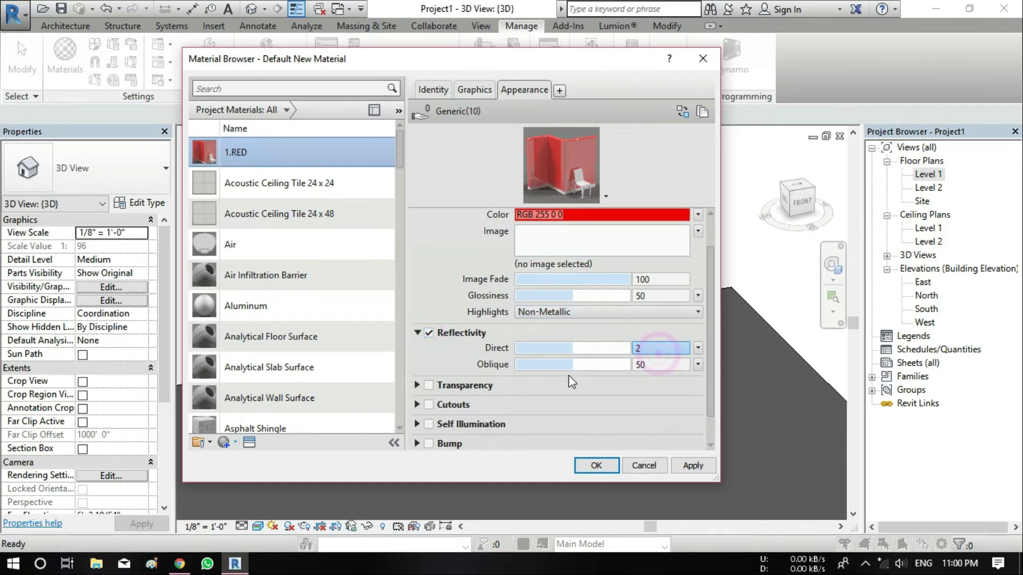
pyautogui.click(575, 367)
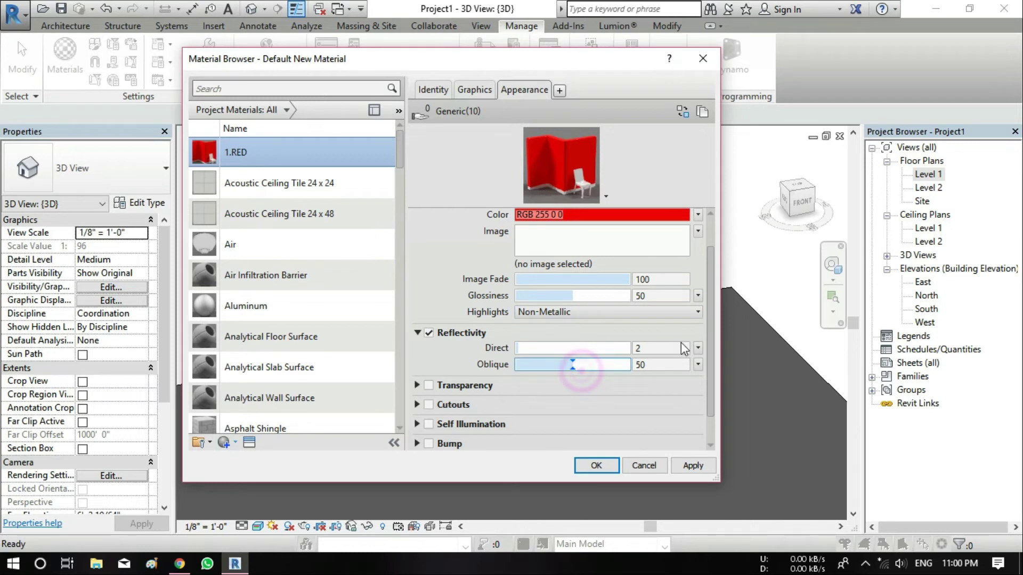
# - Try Transparency at 16, then switch it back off
pyautogui.click(428, 385)
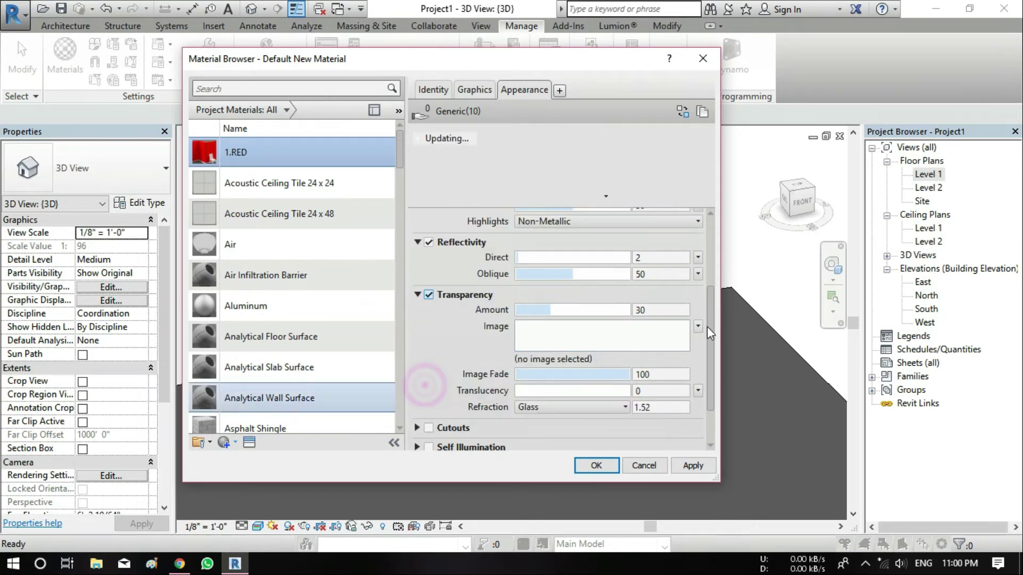
pyautogui.moveTo(708, 327); pyautogui.dragTo(707, 345)
pyautogui.click(552, 287)
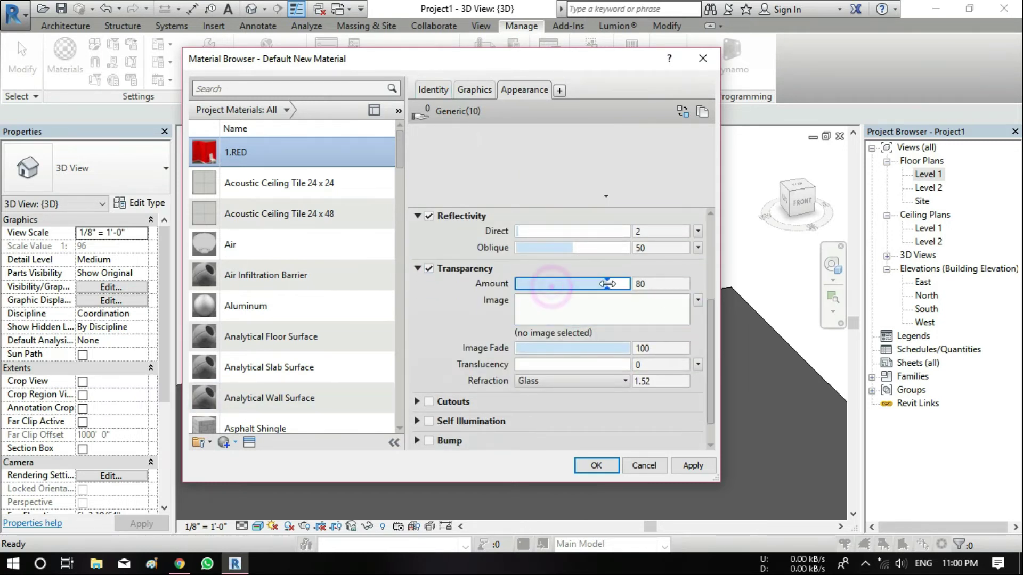
pyautogui.moveTo(552, 287); pyautogui.dragTo(533, 284)
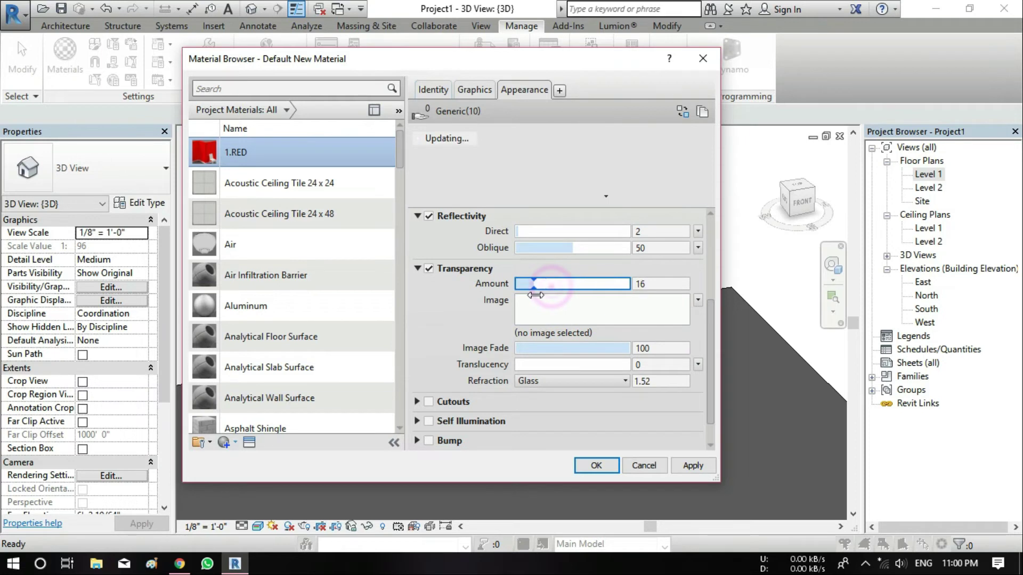
pyautogui.click(432, 269)
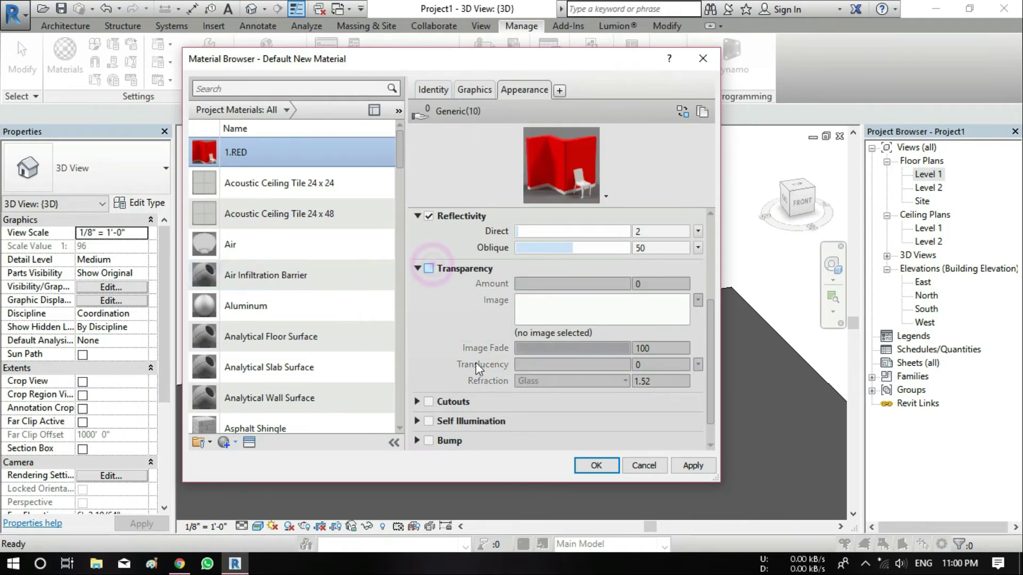
pyautogui.click(710, 308)
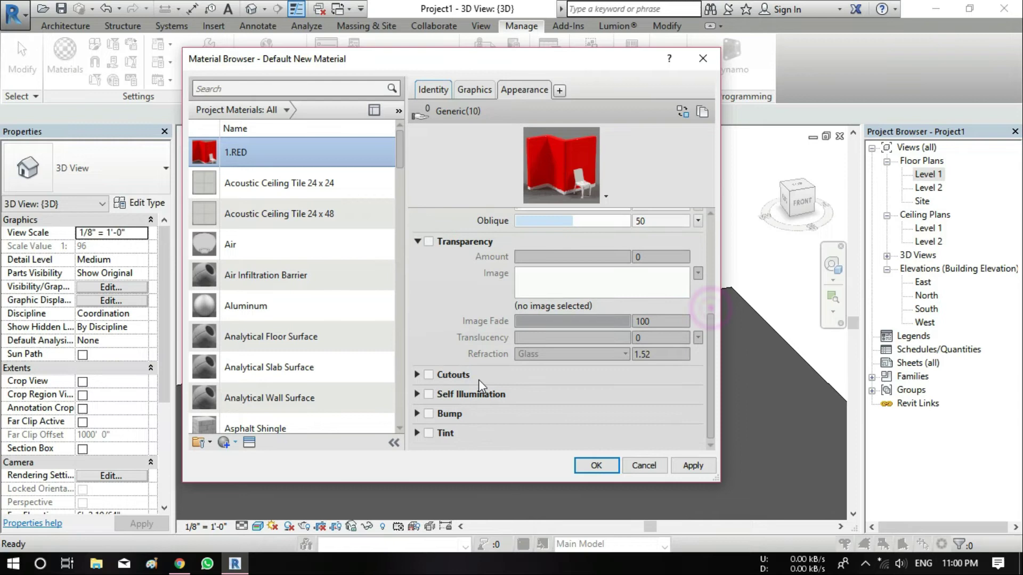
# - Try Cutouts without choosing an image, then switch it back off
pyautogui.click(429, 375)
pyautogui.click(893, 30)
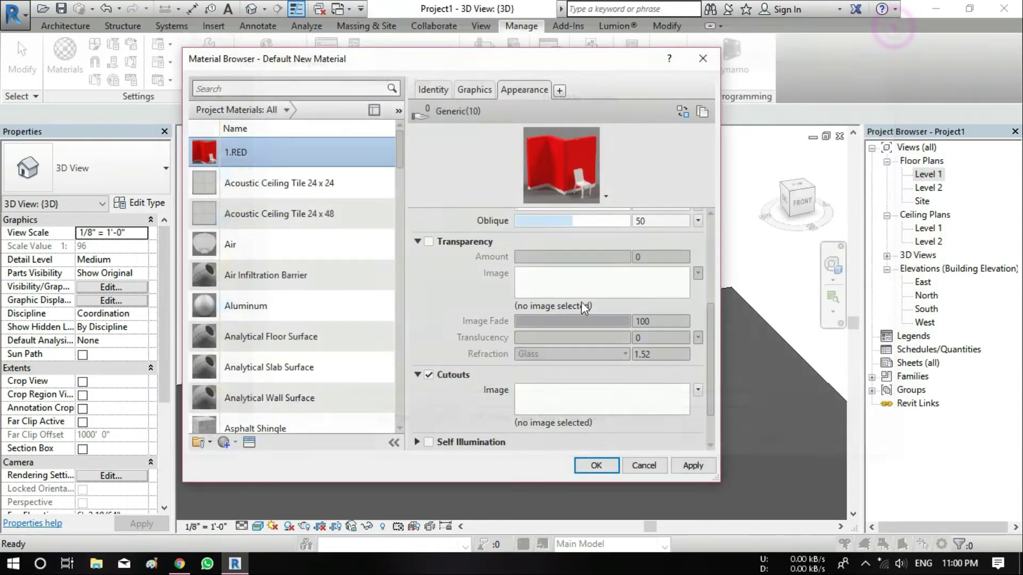
pyautogui.moveTo(709, 316); pyautogui.dragTo(708, 341)
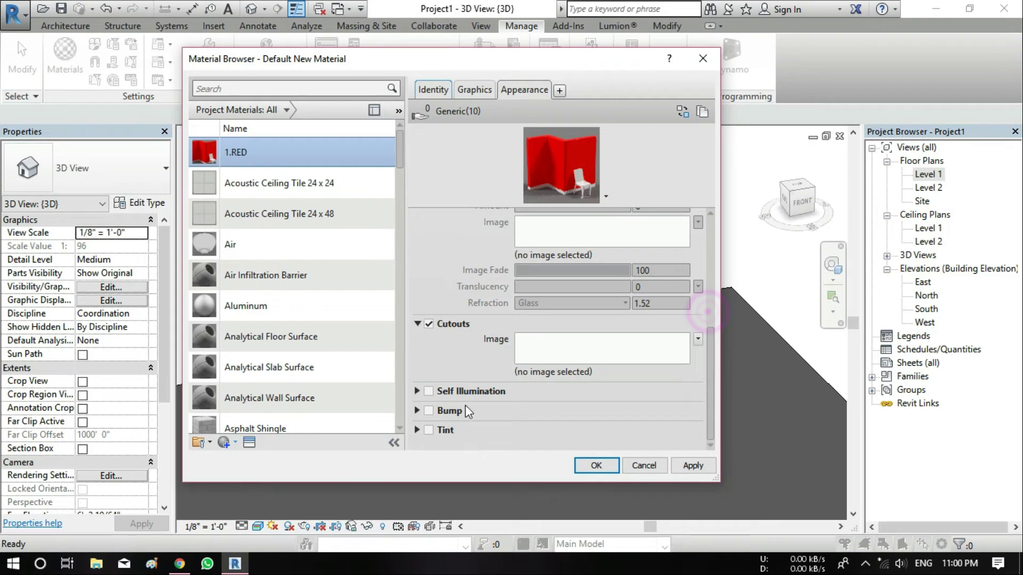
pyautogui.click(417, 322)
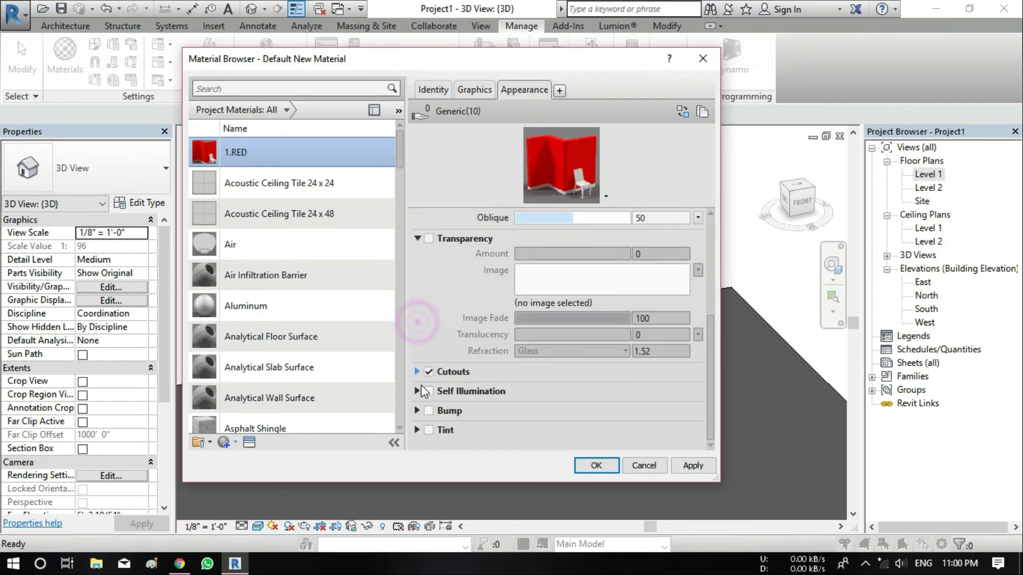
pyautogui.click(429, 372)
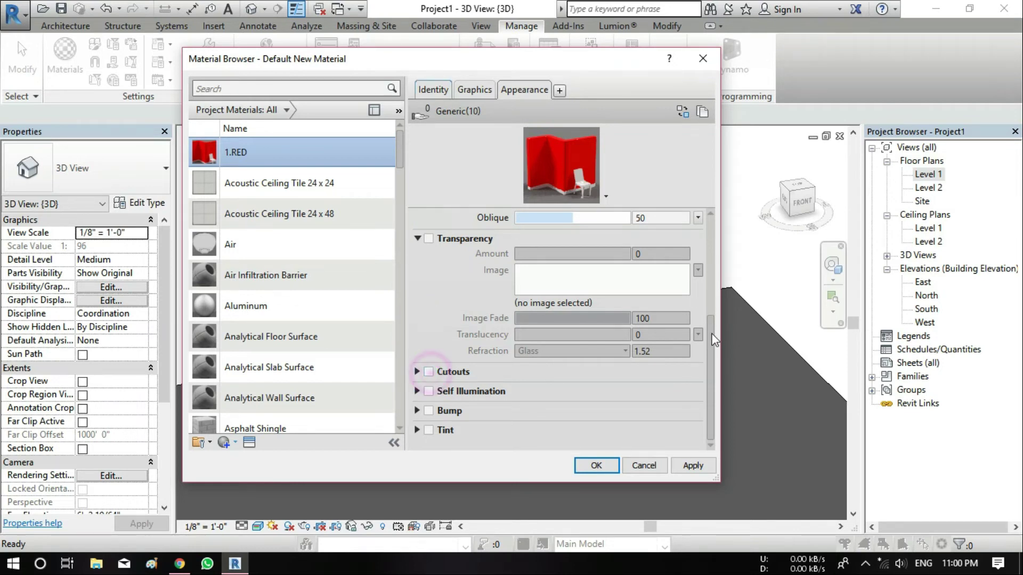
pyautogui.moveTo(714, 340); pyautogui.dragTo(714, 227)
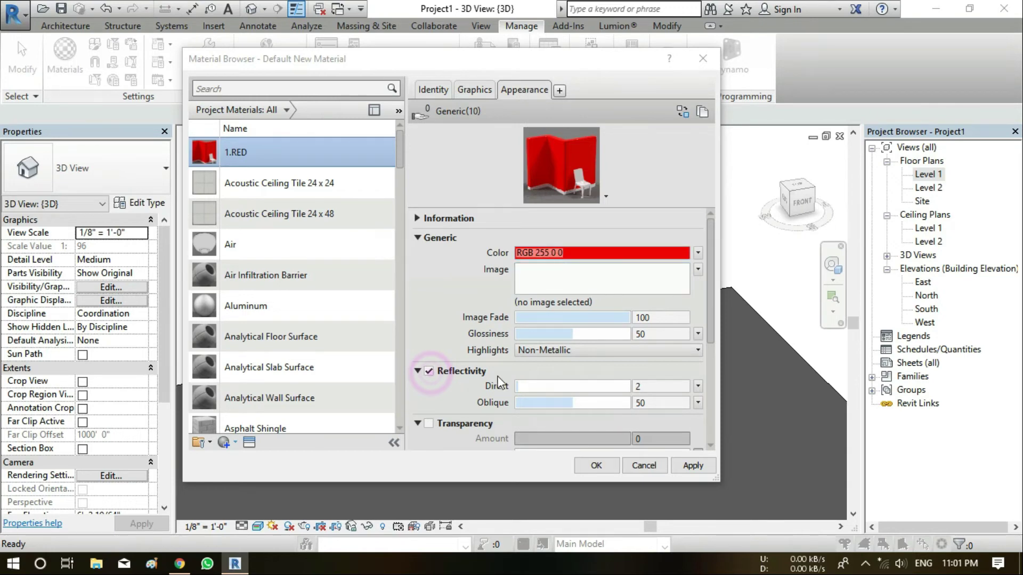
# - Save the 1.RED material and start the Modify Paint tool with 1.RED selected
pyautogui.click(594, 467)
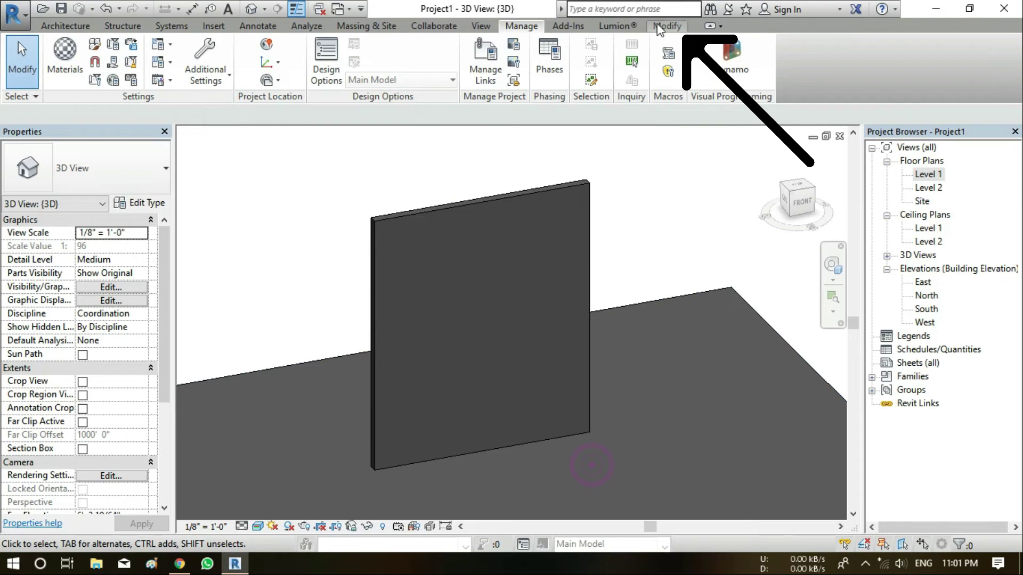
pyautogui.click(669, 28)
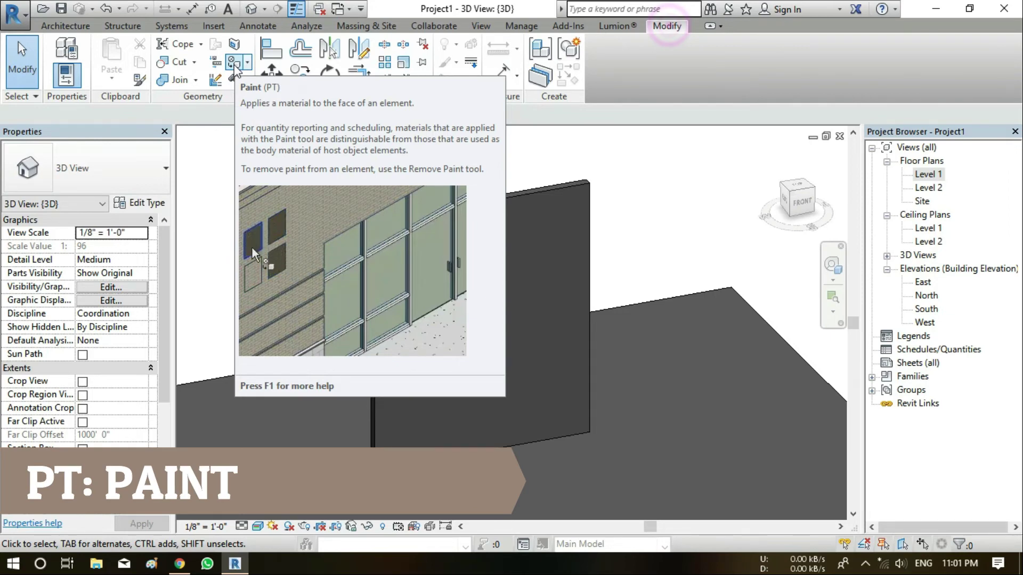
pyautogui.click(234, 66)
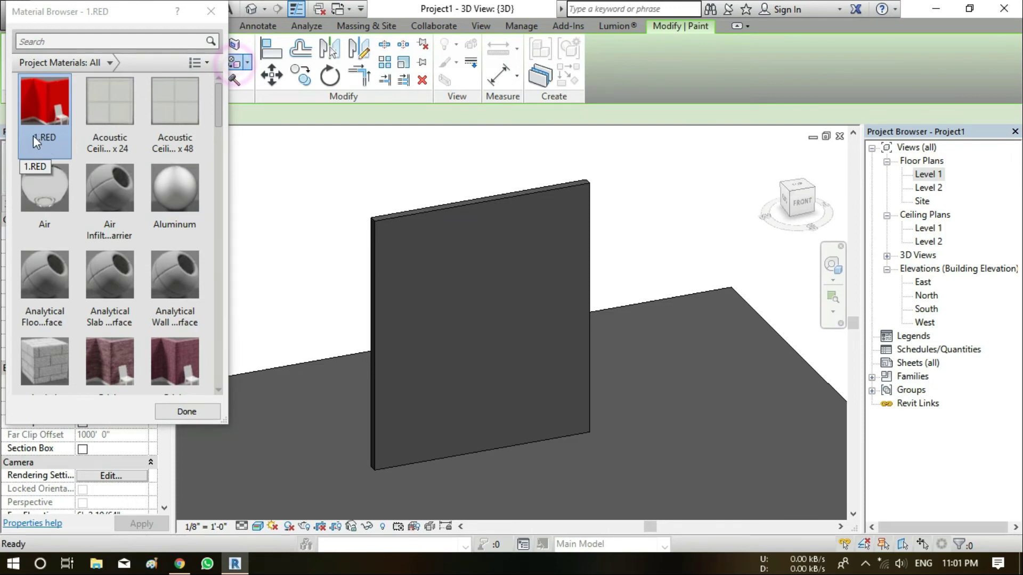
# - Toggle Select Elements by Face and restart Paint with 1.RED highlighted
pyautogui.click(902, 546)
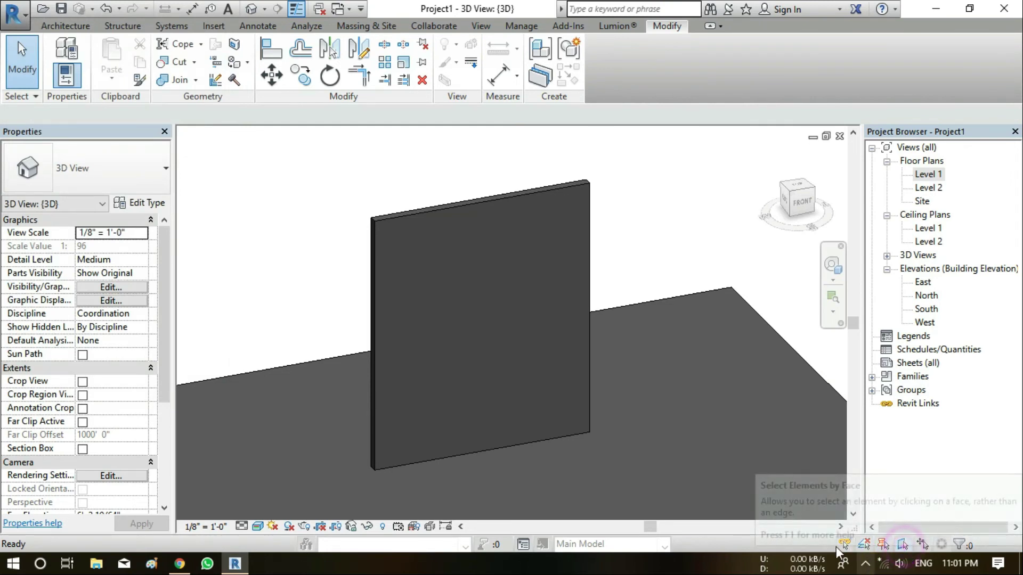
pyautogui.click(234, 64)
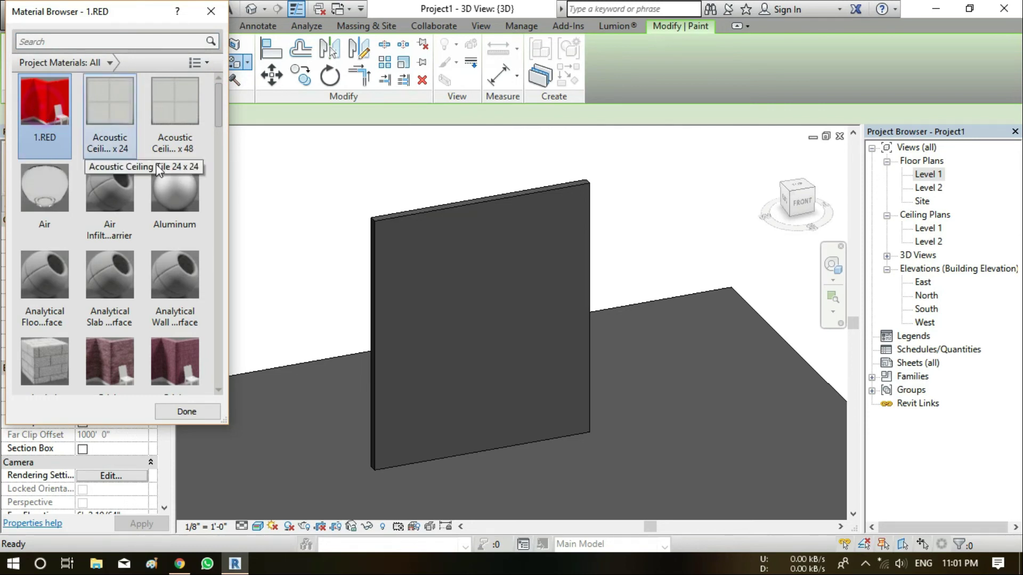
# - Apply 1.RED to the wall's front, back and top faces, then inspect the red wall
pyautogui.click(456, 296)
pyautogui.keyDown('shift'); pyautogui.moveTo(482, 306); pyautogui.dragTo(555, 282, button='middle'); pyautogui.keyUp('shift')
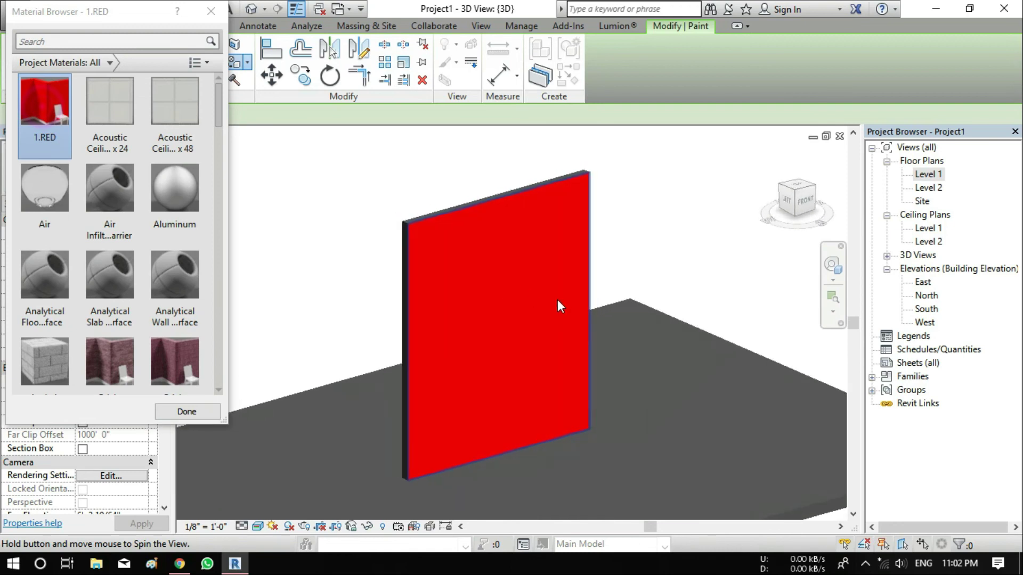
pyautogui.moveTo(555, 282)
pyautogui.keyDown('shift'); pyautogui.mouseDown(button='middle')
pyautogui.moveTo(534, 288)
pyautogui.moveTo(554, 294)
pyautogui.mouseUp(button='middle'); pyautogui.keyUp('shift')
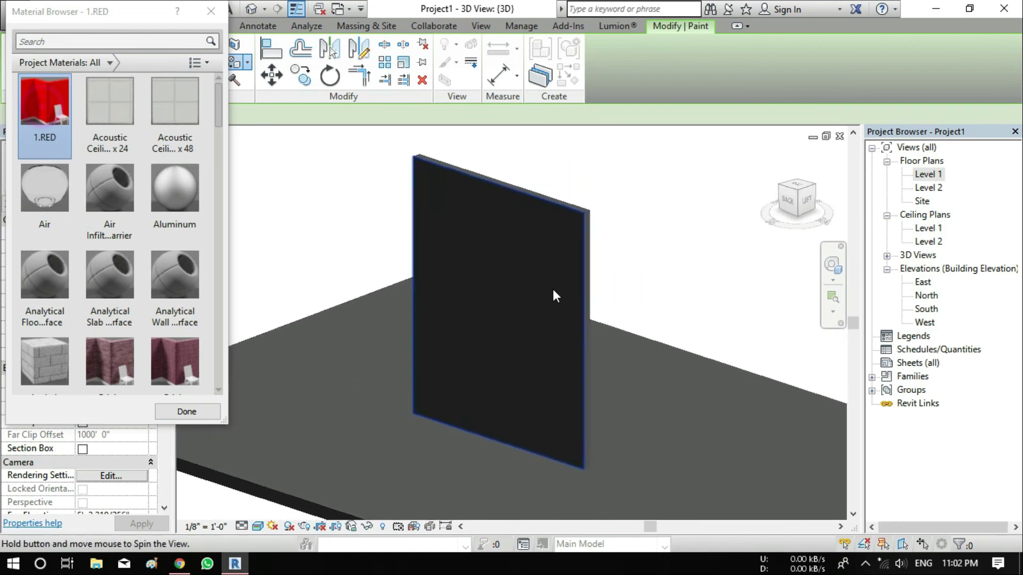
pyautogui.click(557, 254)
pyautogui.moveTo(679, 196)
pyautogui.keyDown('shift'); pyautogui.mouseDown(button='middle')
pyautogui.moveTo(631, 317)
pyautogui.moveTo(543, 388)
pyautogui.moveTo(571, 360)
pyautogui.mouseUp(button='middle'); pyautogui.keyUp('shift')
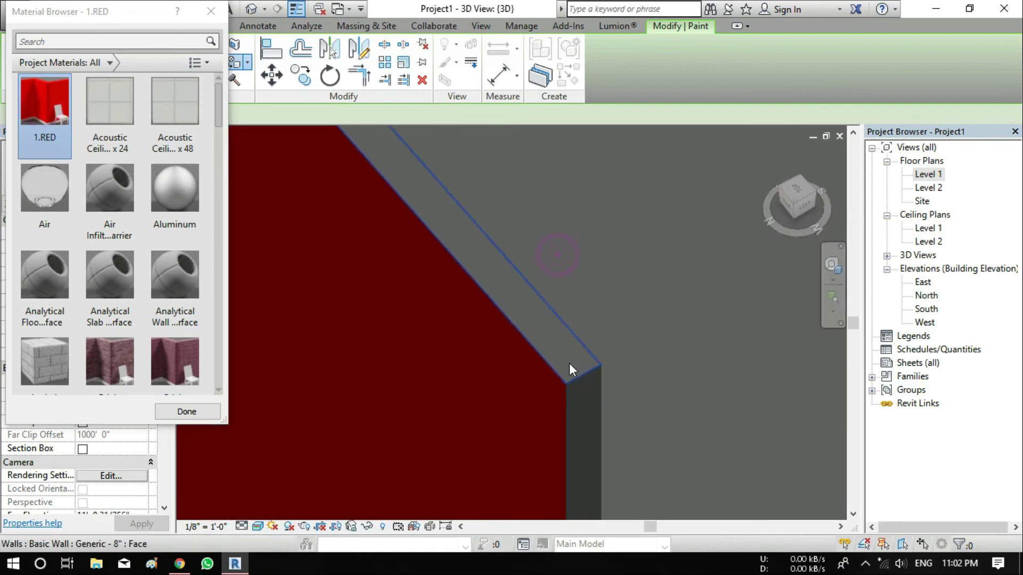
pyautogui.click(571, 359)
pyautogui.moveTo(579, 397)
pyautogui.keyDown('shift'); pyautogui.mouseDown(button='middle')
pyautogui.moveTo(482, 388)
pyautogui.moveTo(628, 358)
pyautogui.moveTo(482, 342)
pyautogui.moveTo(429, 295)
pyautogui.moveTo(627, 320)
pyautogui.moveTo(338, 404)
pyautogui.moveTo(459, 345)
pyautogui.moveTo(462, 306)
pyautogui.moveTo(513, 294)
pyautogui.mouseUp(button='middle'); pyautogui.keyUp('shift')
pyautogui.scroll(-3, 445, 301)
pyautogui.scroll(2, 462, 289)
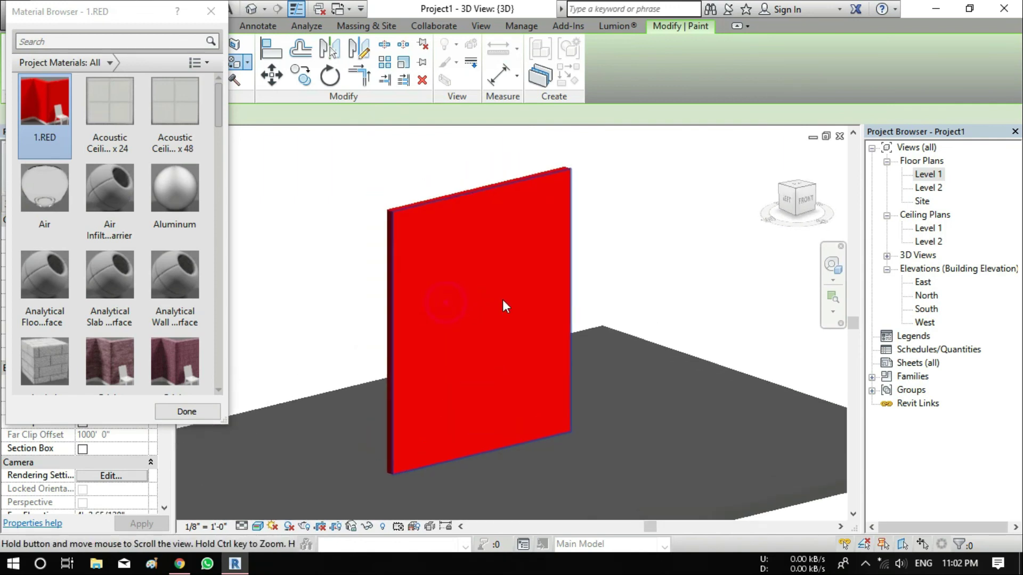
pyautogui.scroll(2, 513, 294)
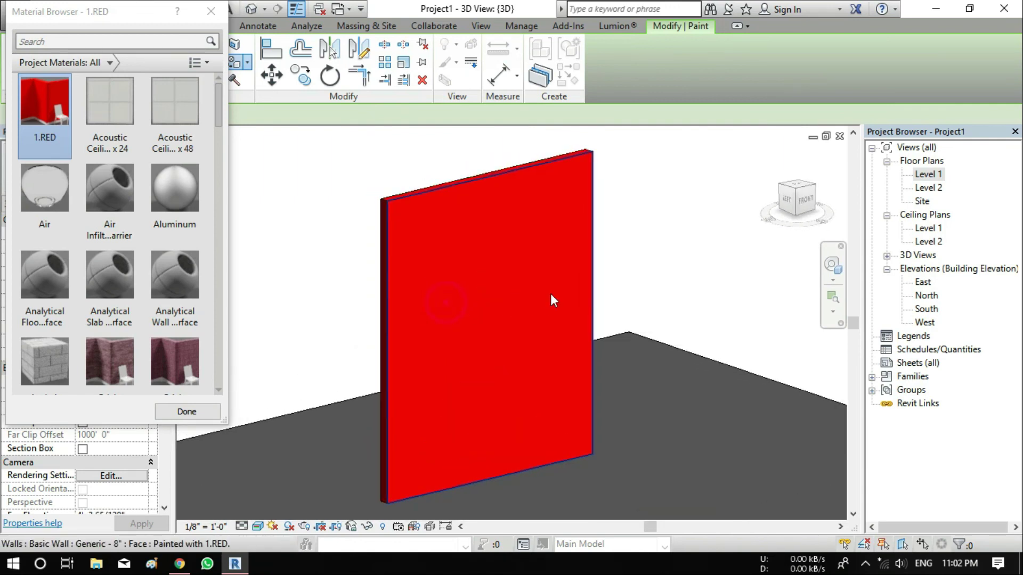